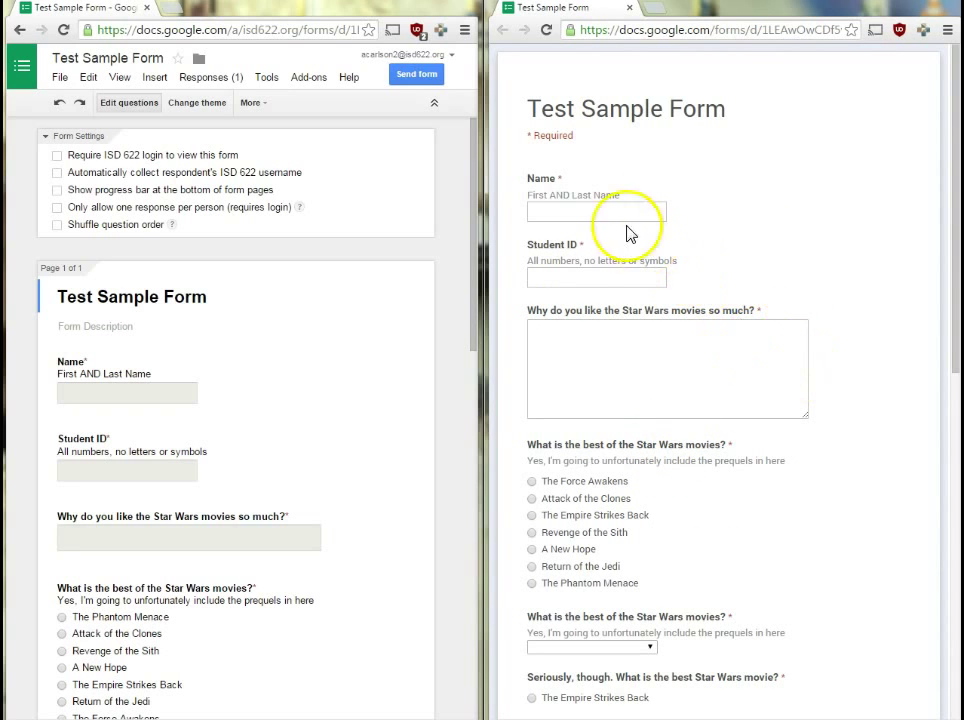
- Look through the live form's questions and try The Empire Strikes Back as the answer to "Seriously, though. What is the best Star Wars movie?"
scroll(568, 440, "down", 3)
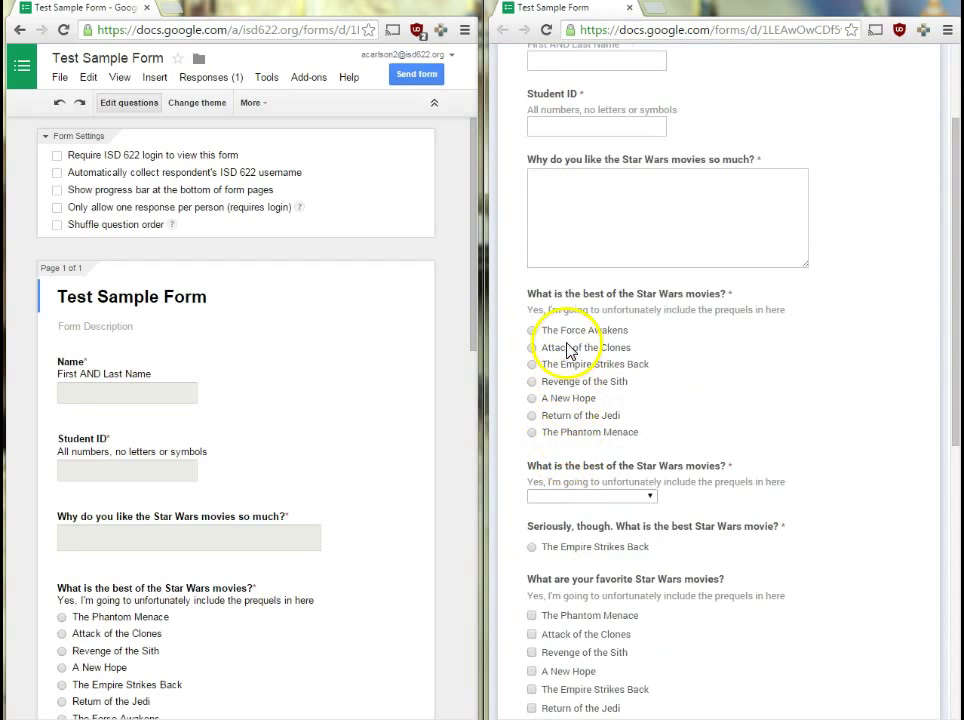
left_click(652, 493)
left_click(844, 504)
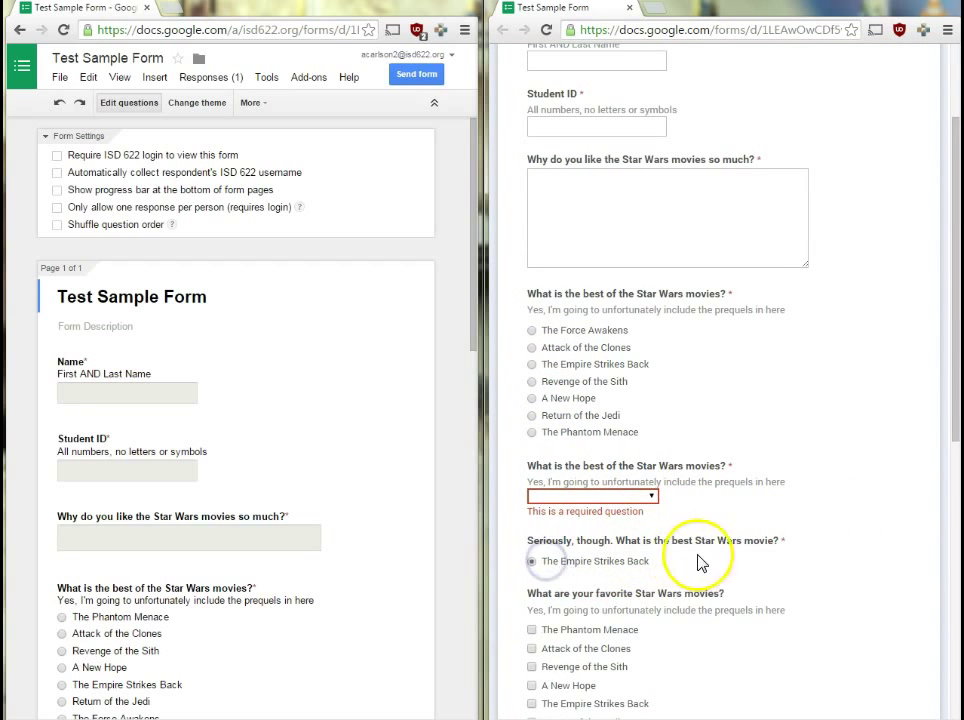
scroll(753, 563, "down", 3)
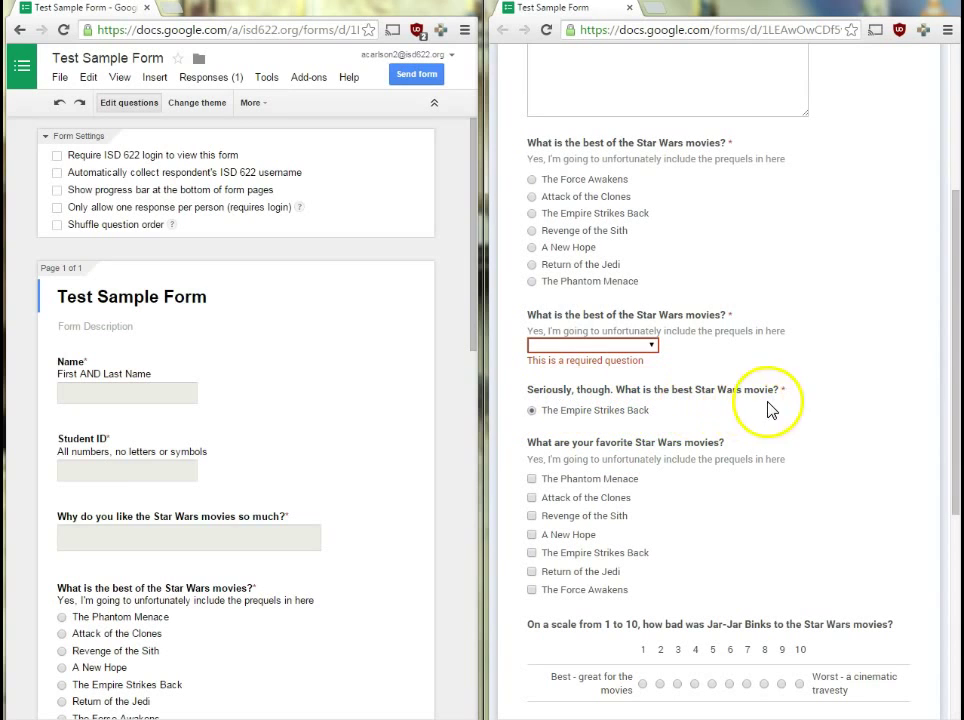
left_click_drag(656, 422, 558, 417)
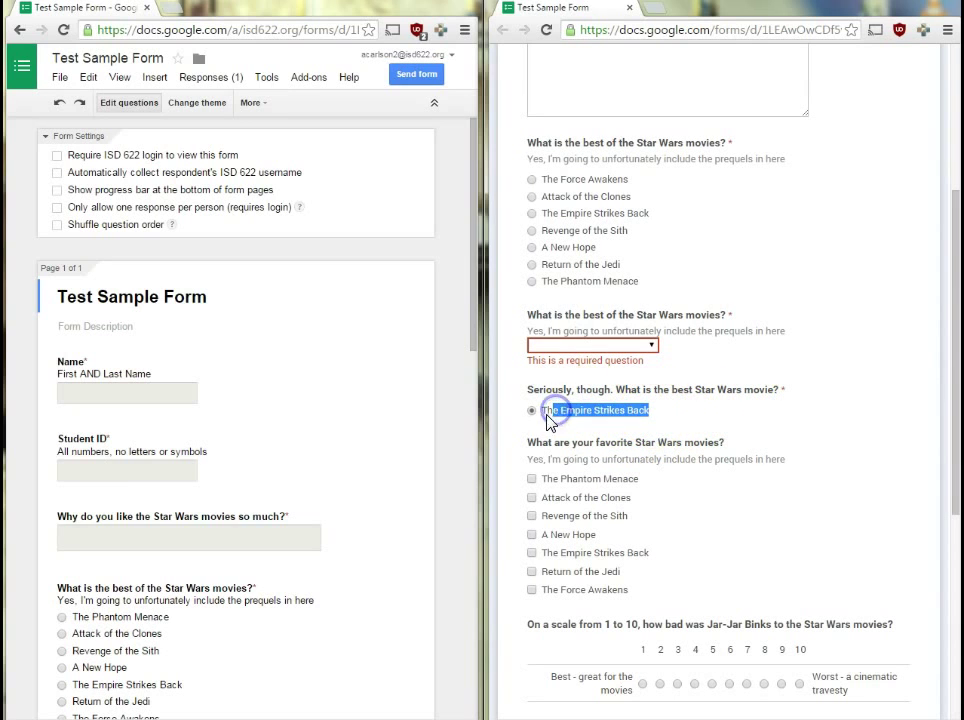
left_click(547, 415)
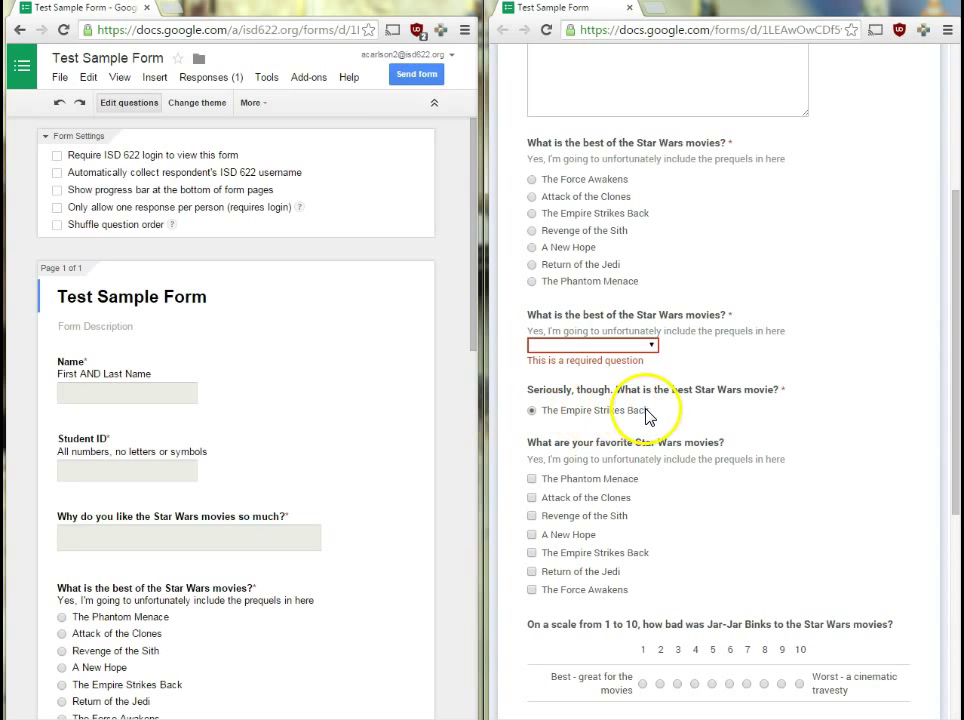
left_click_drag(646, 413, 541, 395)
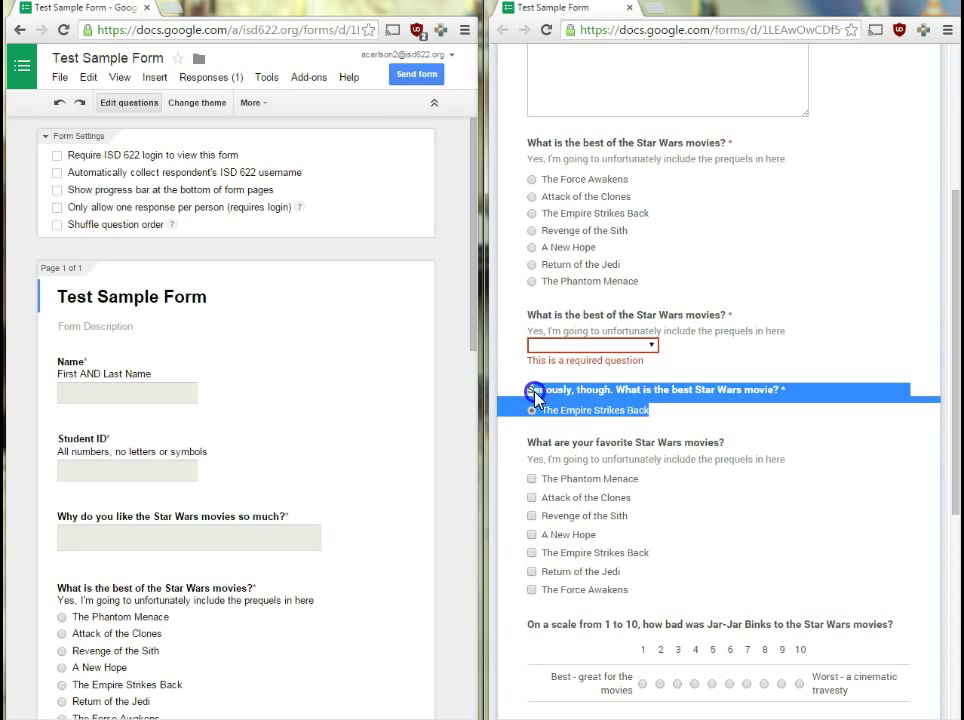
left_click(605, 418)
scroll(613, 416, "down", 1)
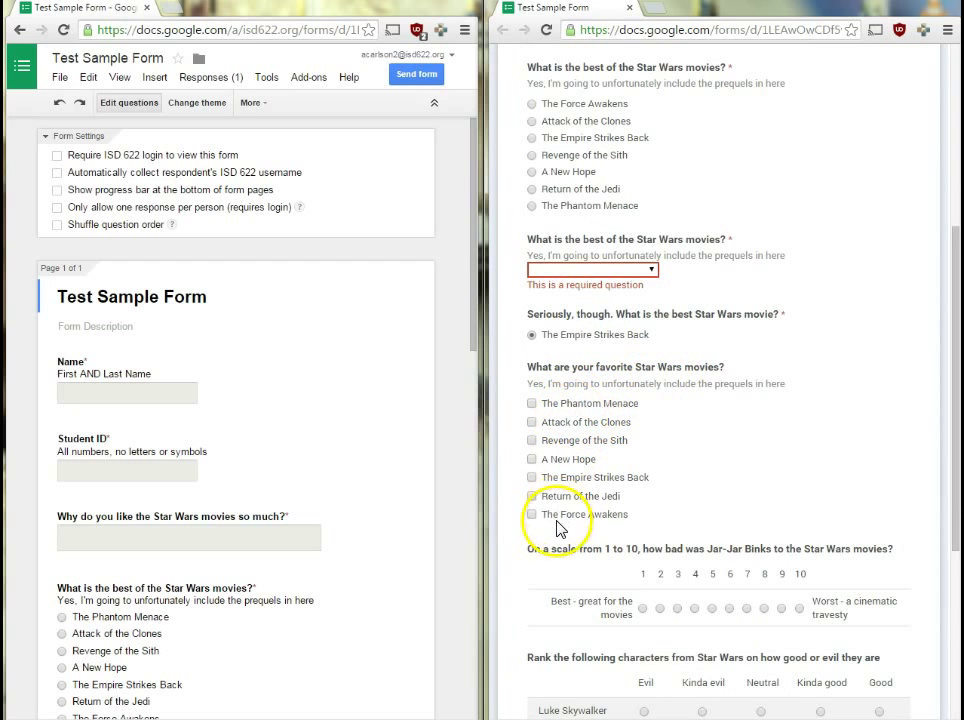
scroll(650, 600, "down", 2)
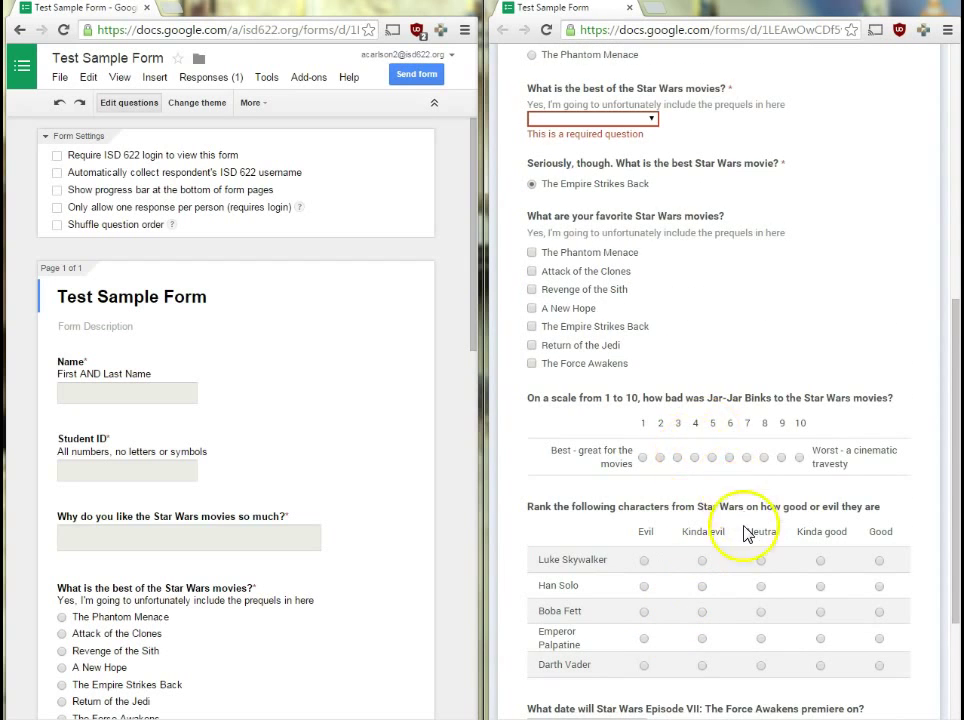
scroll(720, 470, "down", 3)
left_click(556, 566)
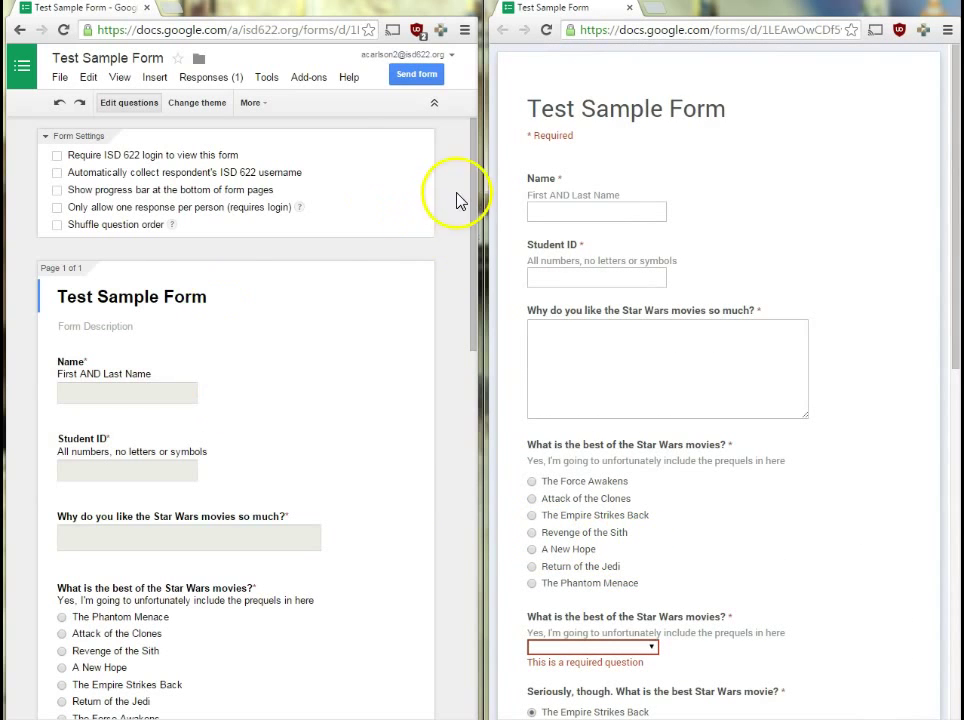
- Set the Student ID question's data validation to Number, Is number, with the error text "Please enter a number, no symbols or letters"
scroll(40, 280, "down", 1)
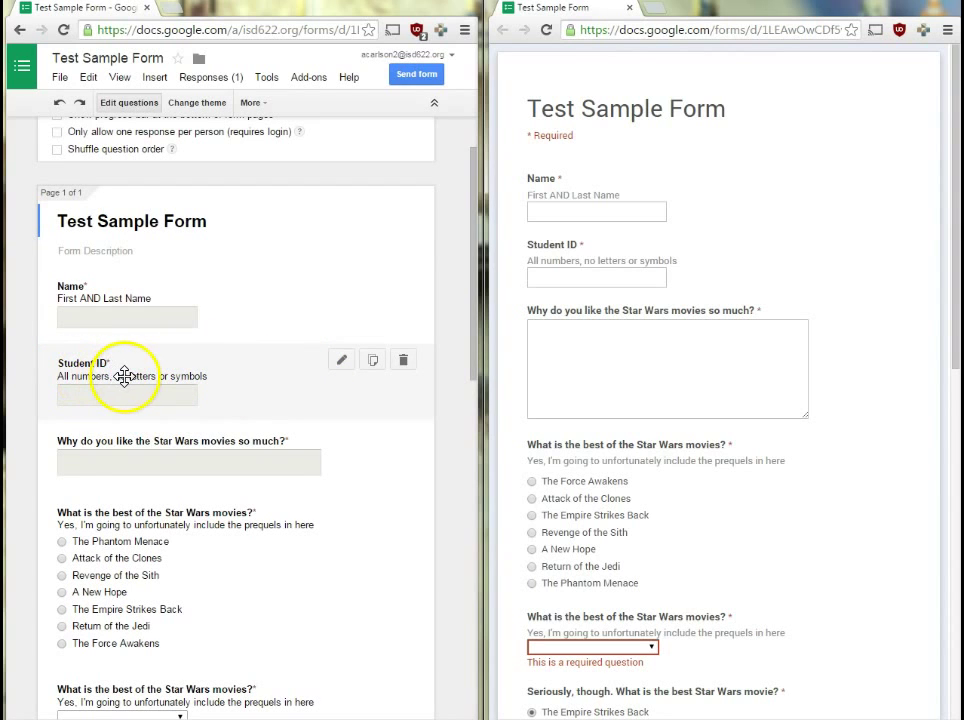
left_click(341, 361)
scroll(341, 367, "down", 1)
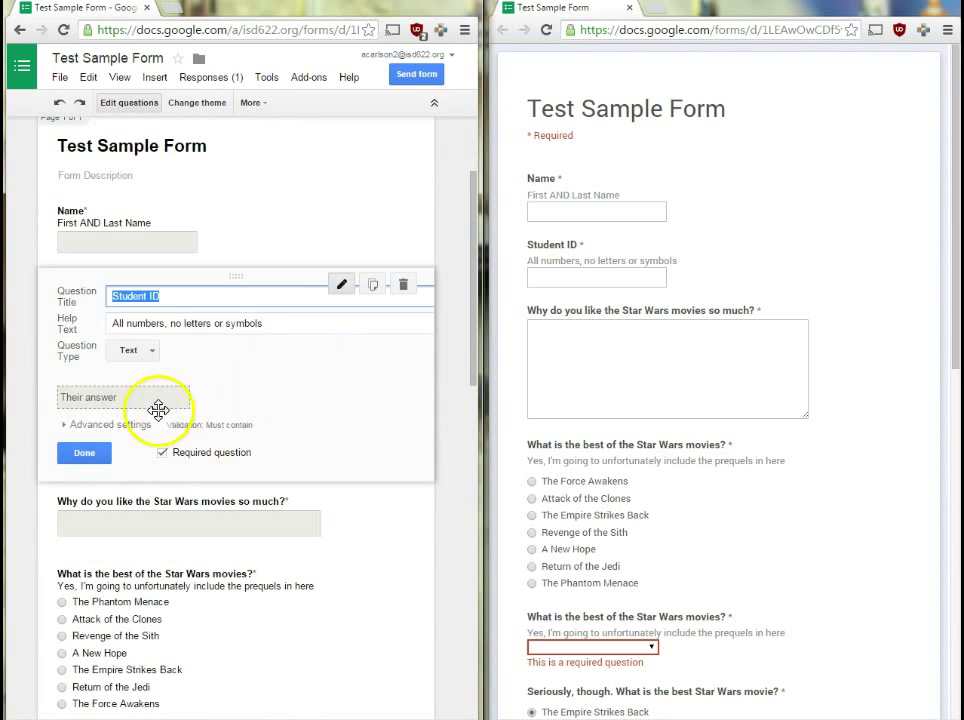
left_click(67, 426)
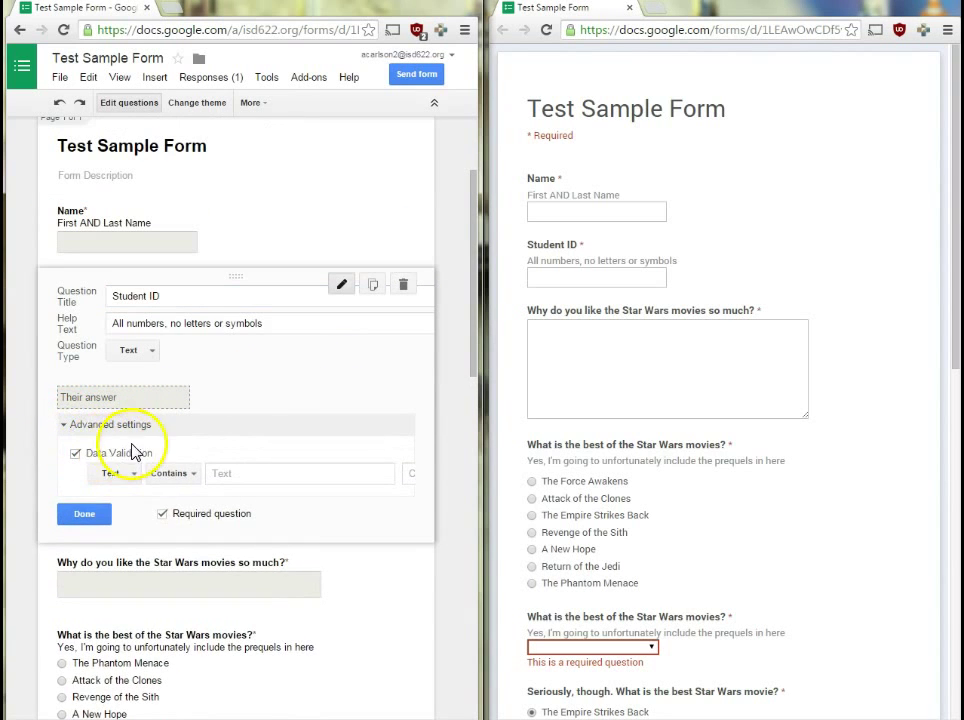
left_click(76, 455)
left_click(136, 478)
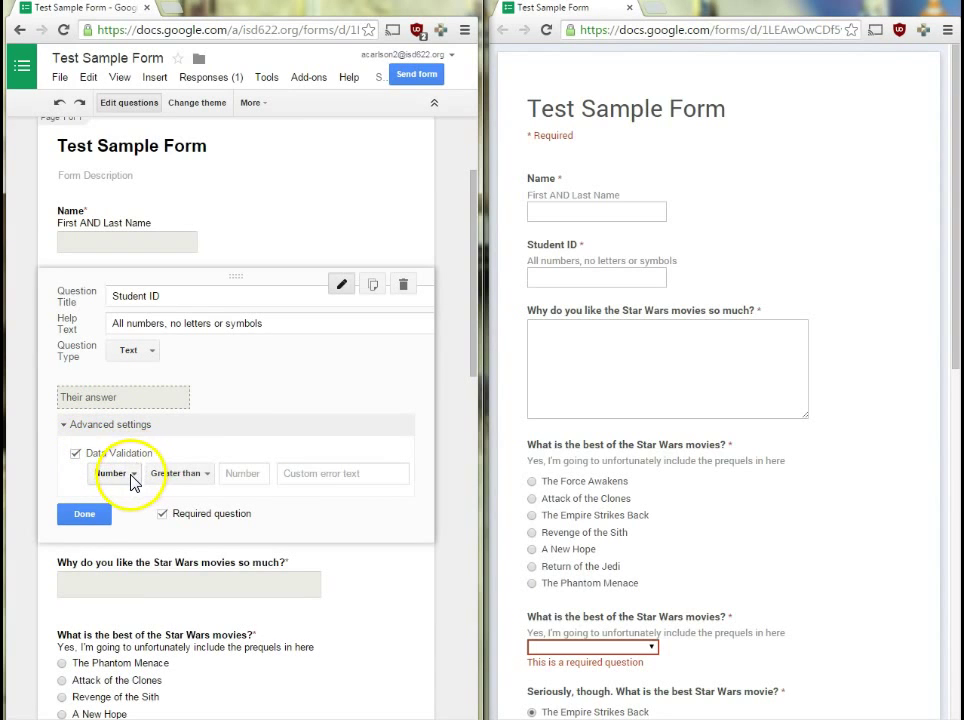
left_click(178, 474)
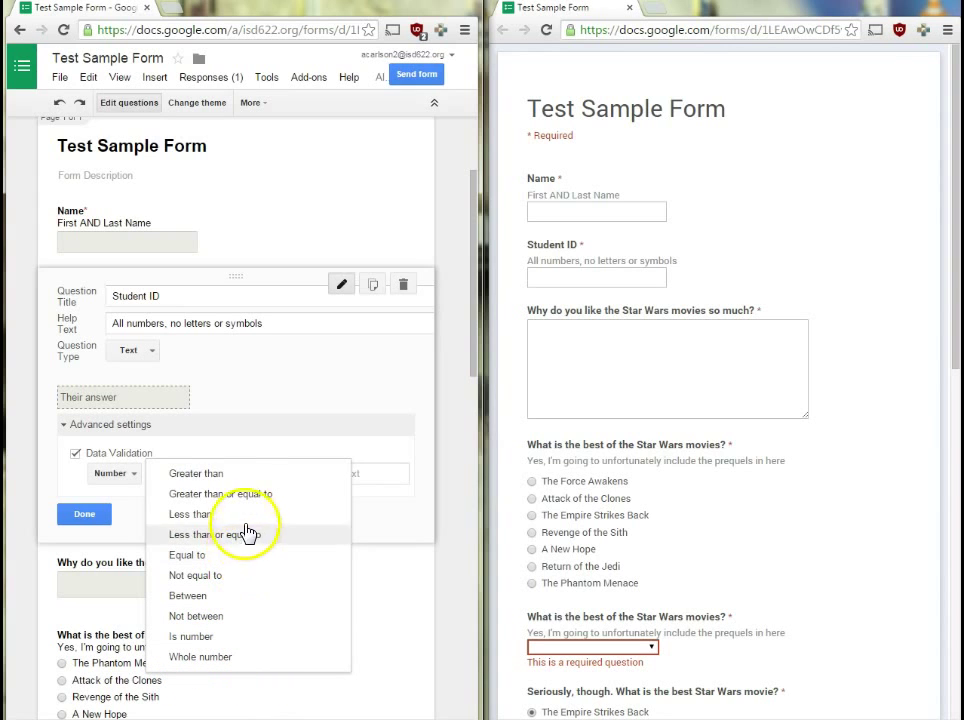
left_click(220, 636)
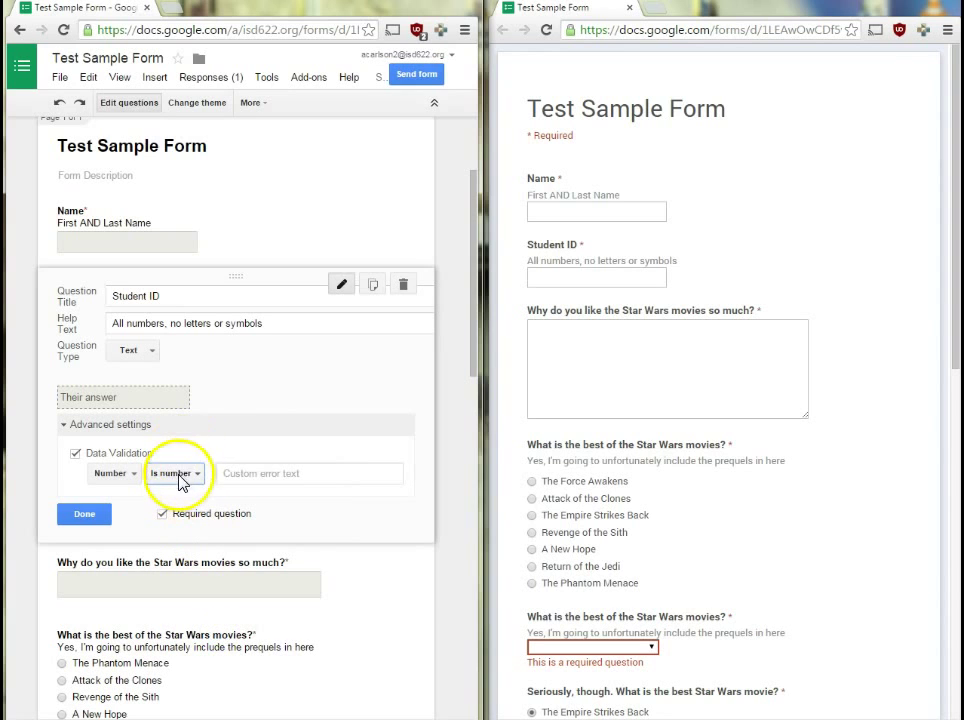
left_click(254, 472)
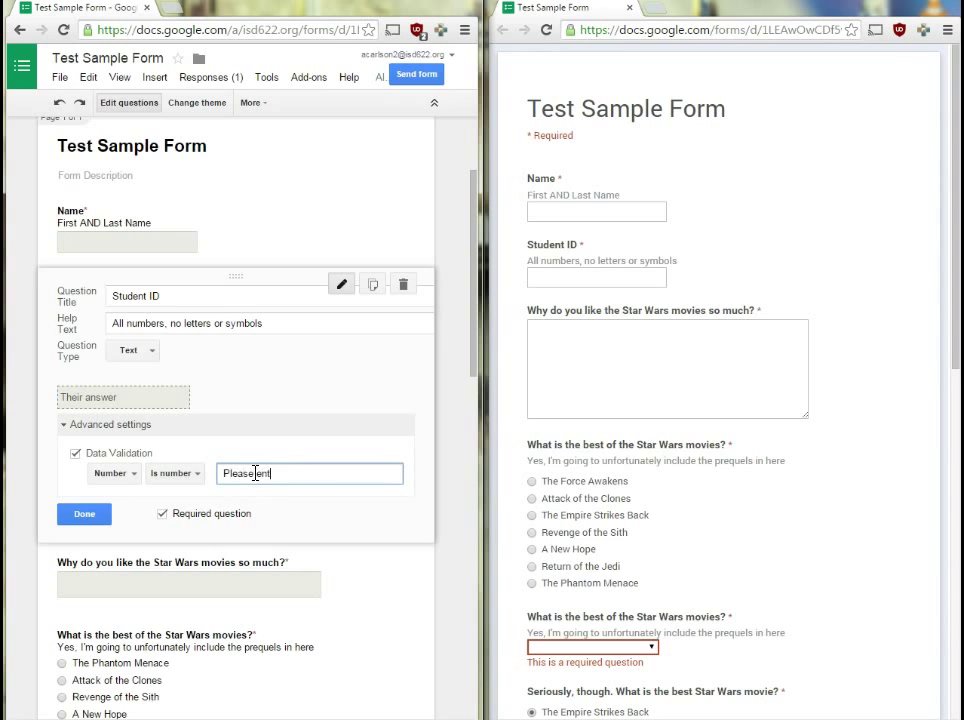
left_click(84, 513)
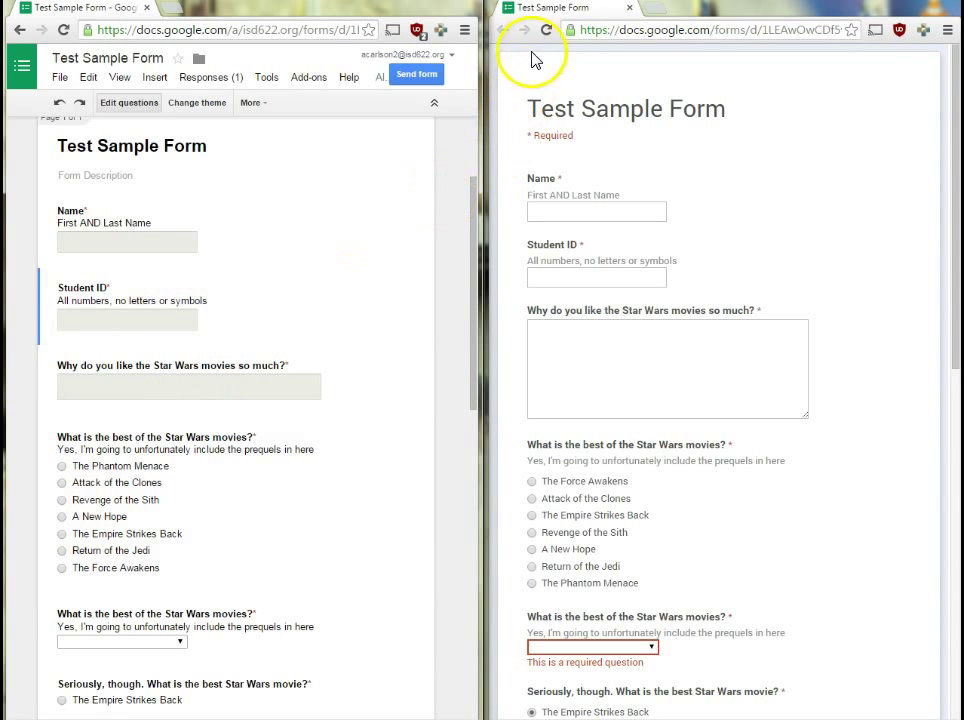
- Reload the live form and test the Student ID validation with the text "number"
left_click(546, 30)
left_click(716, 163)
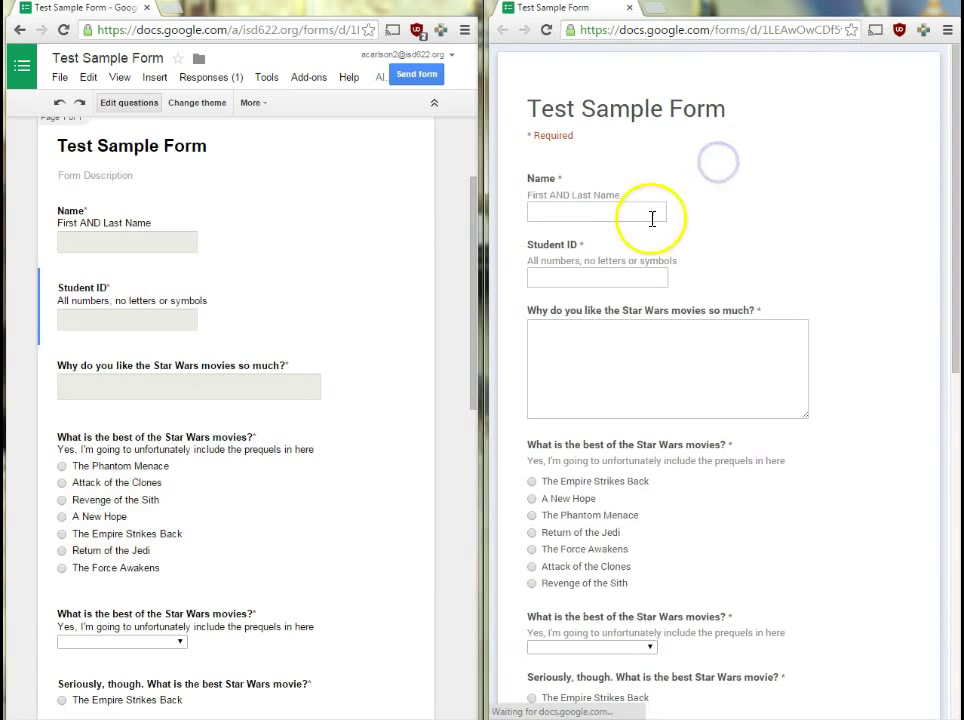
left_click(553, 278)
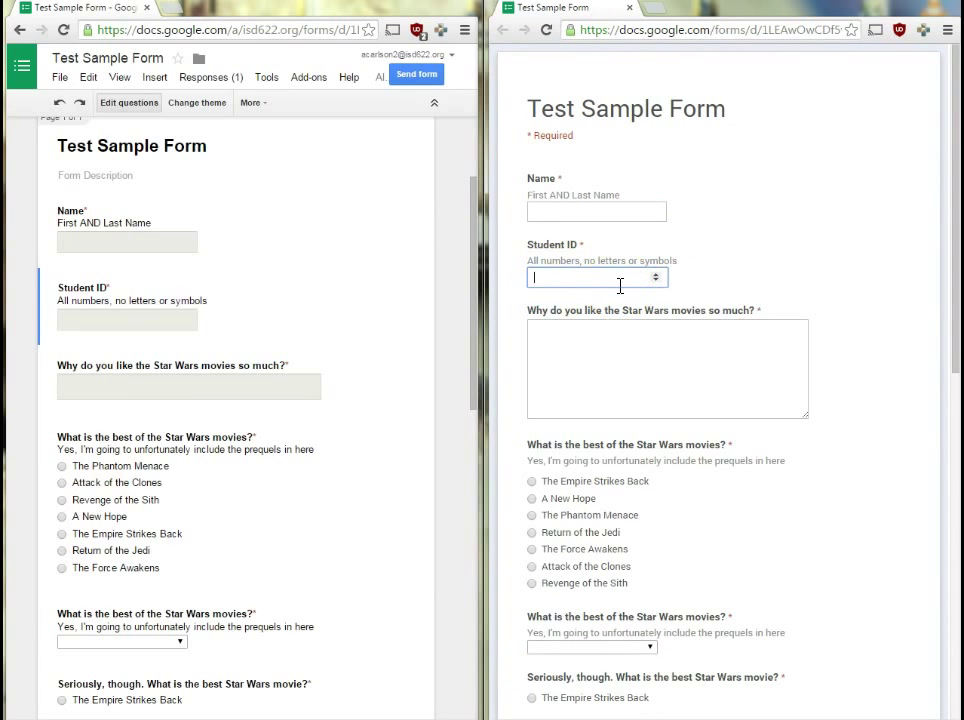
type("number")
left_click(603, 379)
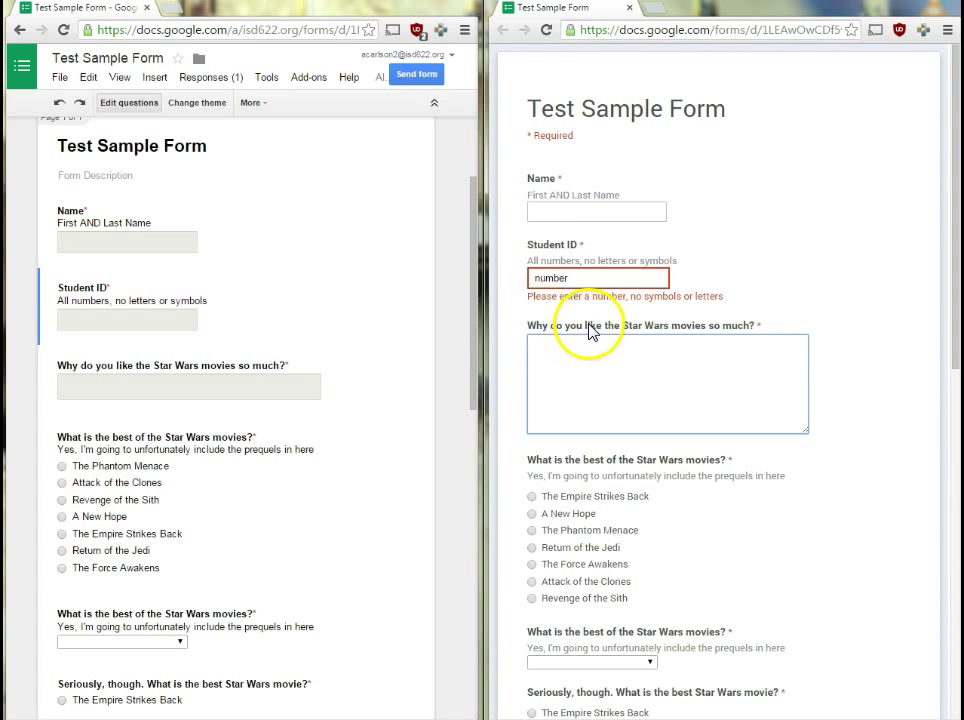
- Change the Student ID question's number validation to Greater than 100000 and save the question
left_click(342, 287)
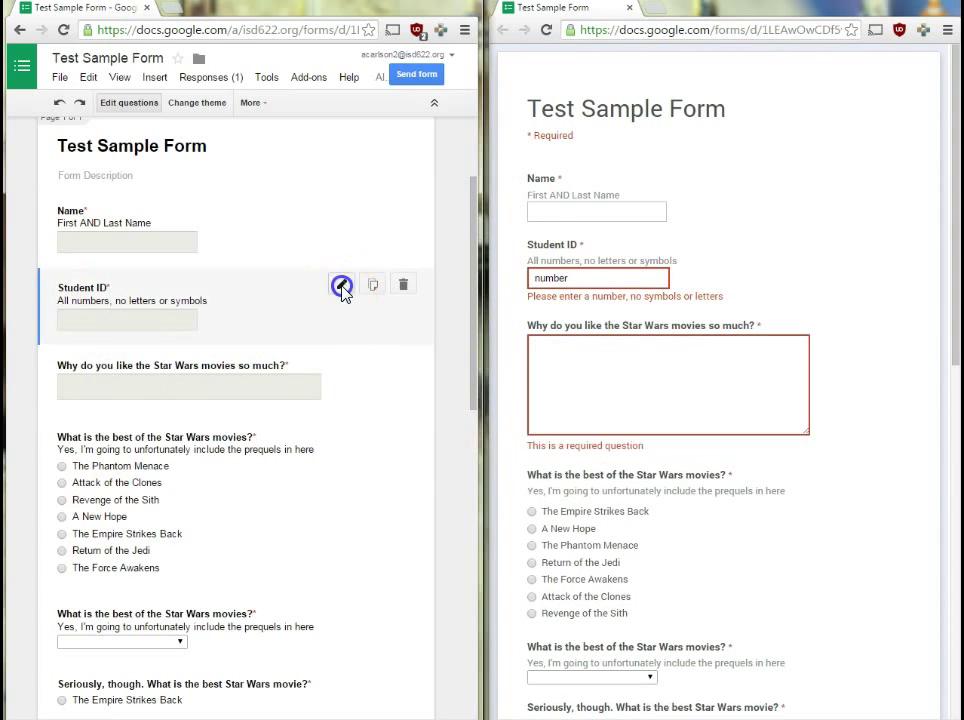
left_click(126, 427)
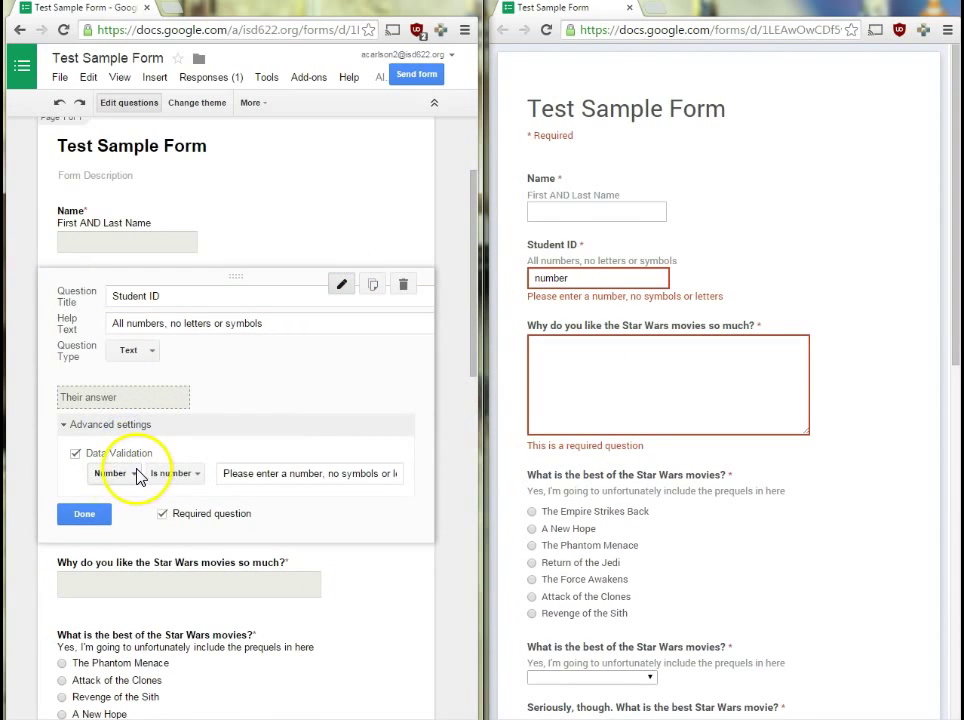
left_click(176, 474)
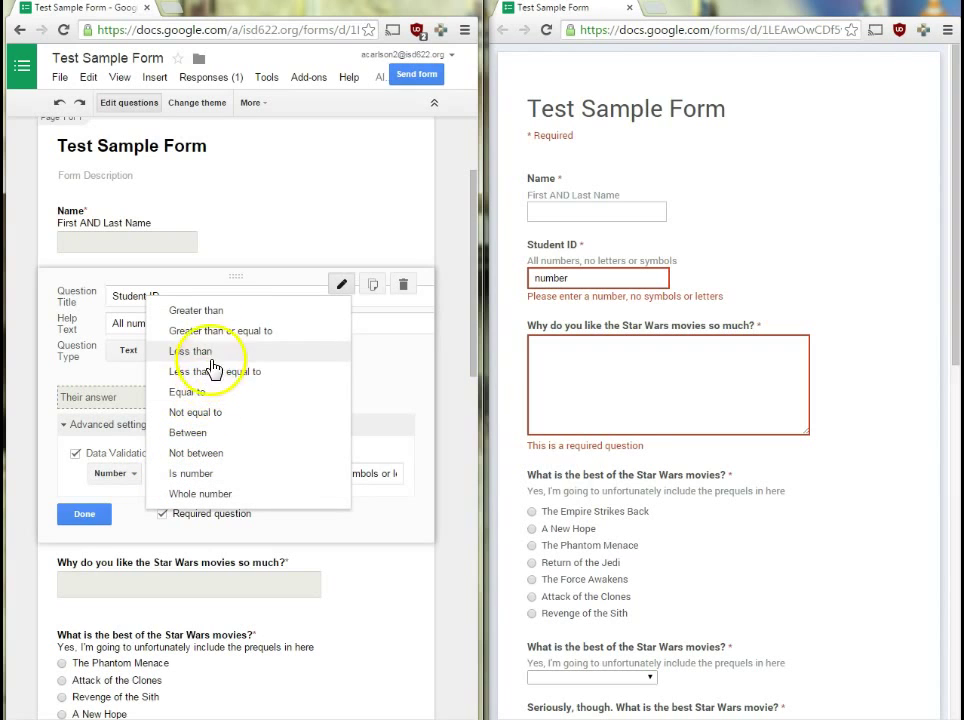
left_click(240, 314)
left_click(240, 473)
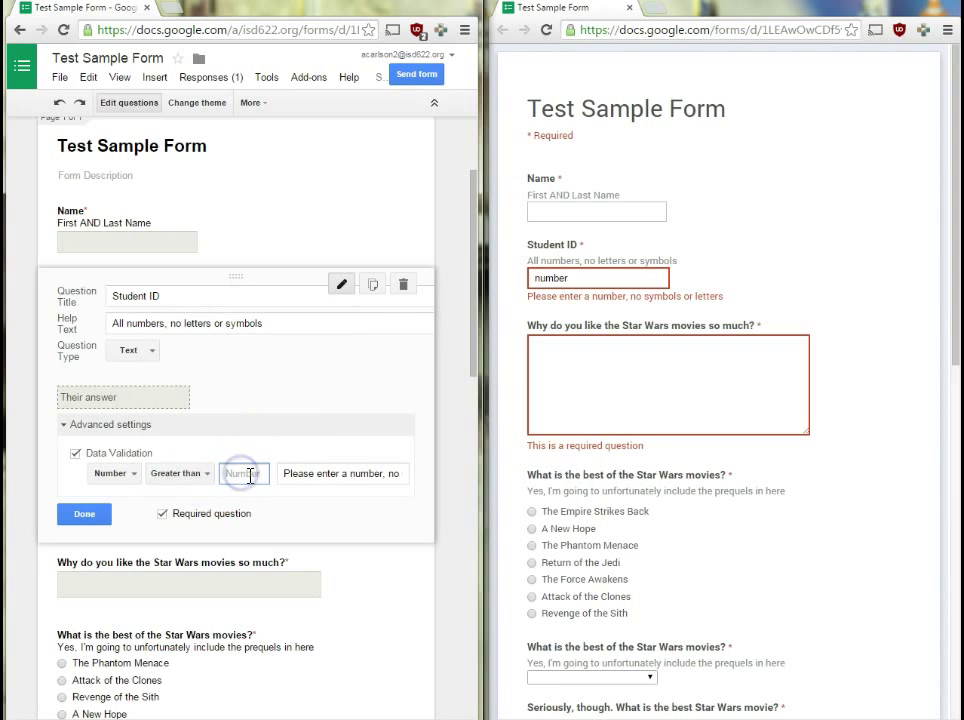
left_click(243, 476)
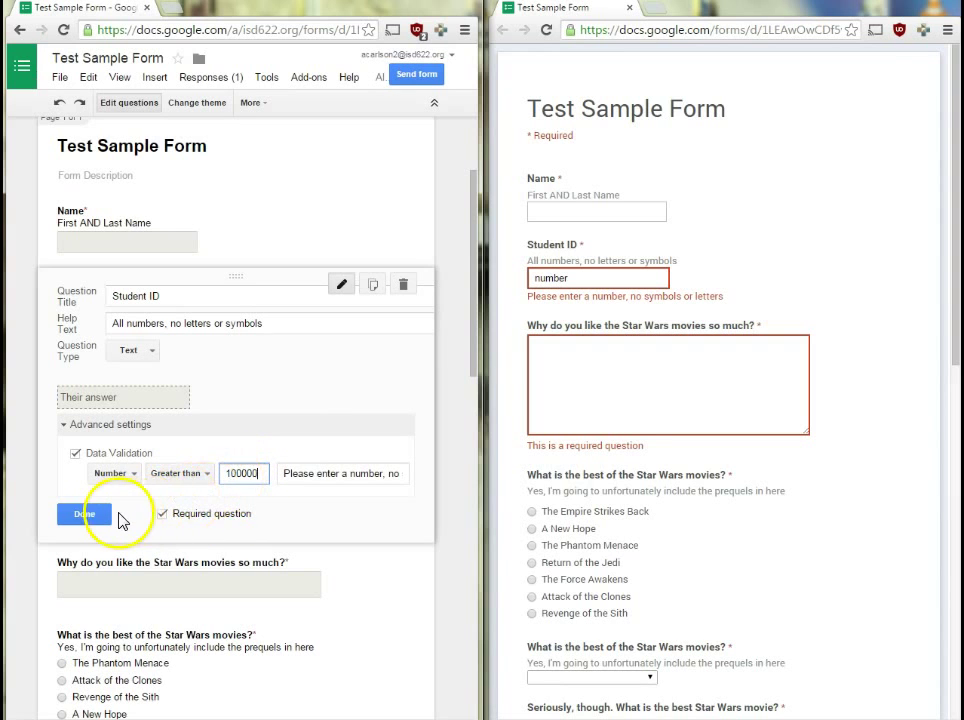
left_click(97, 516)
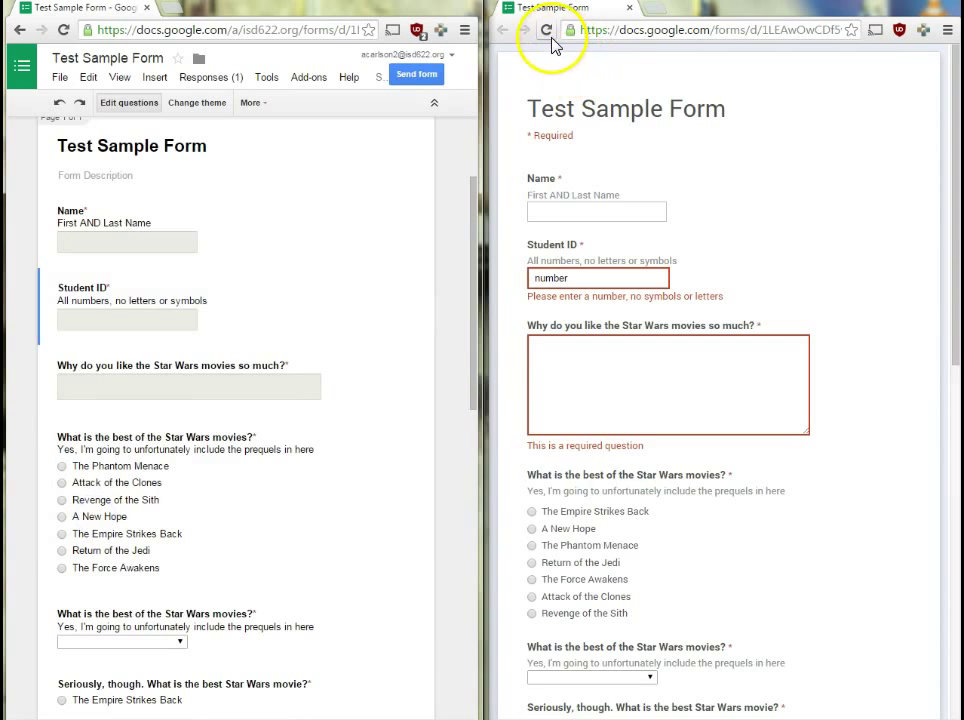
- Reload the live form and test the Student ID field with a five-digit number below the minimum
left_click(547, 31)
left_click(588, 276)
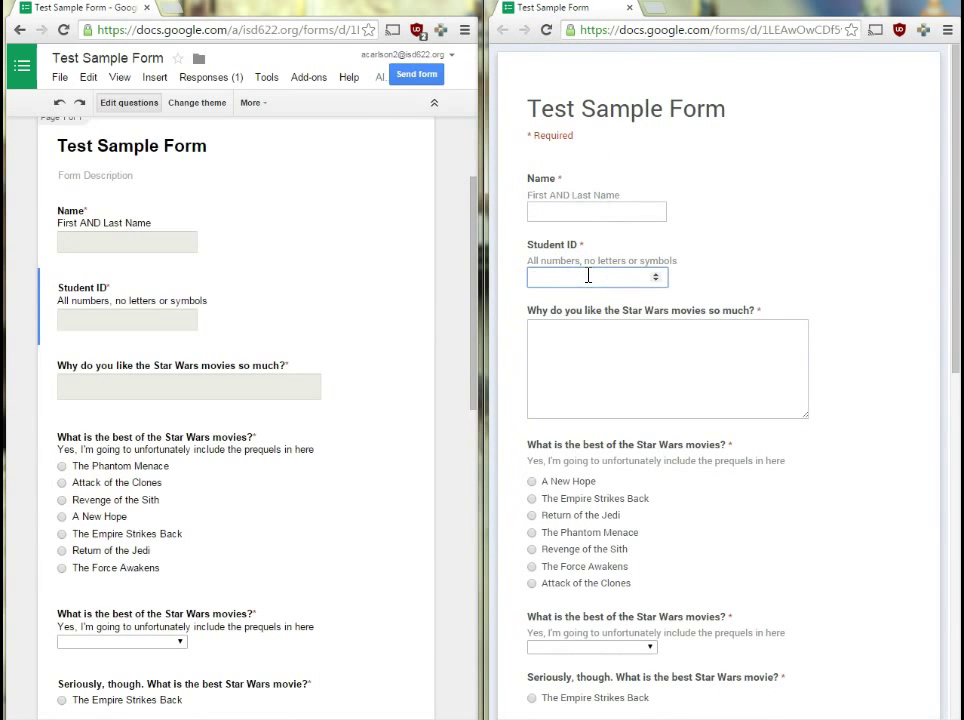
type("12345")
left_click(613, 367)
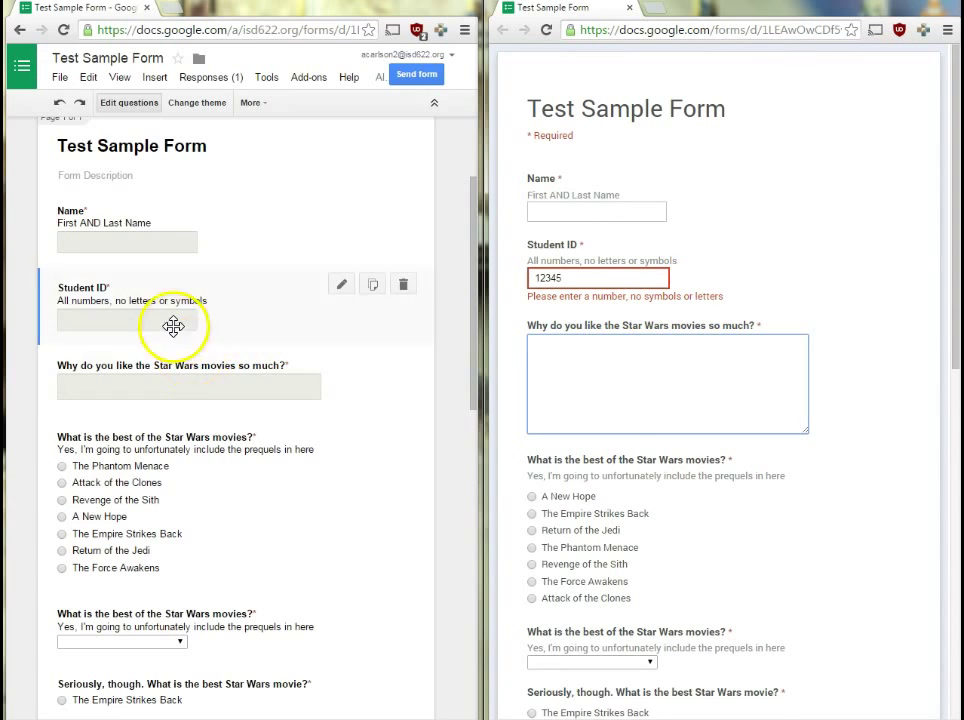
- Change the Student ID validation's custom error text to "Please enter a number greater than 100000" and save the question
left_click(161, 294)
left_click(161, 294)
left_click(155, 426)
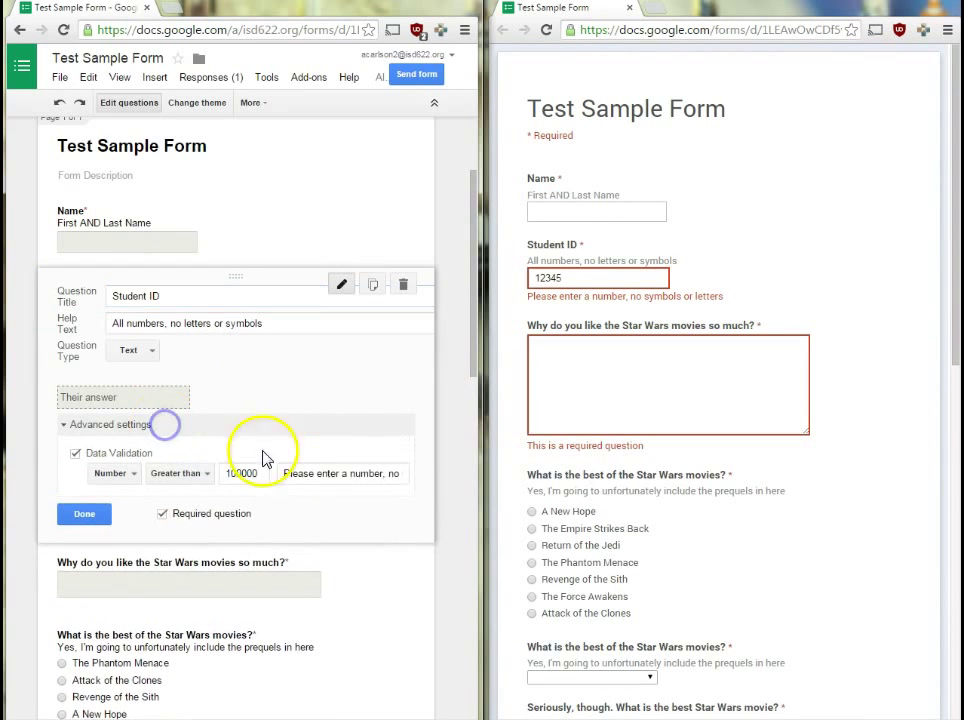
left_click(405, 476)
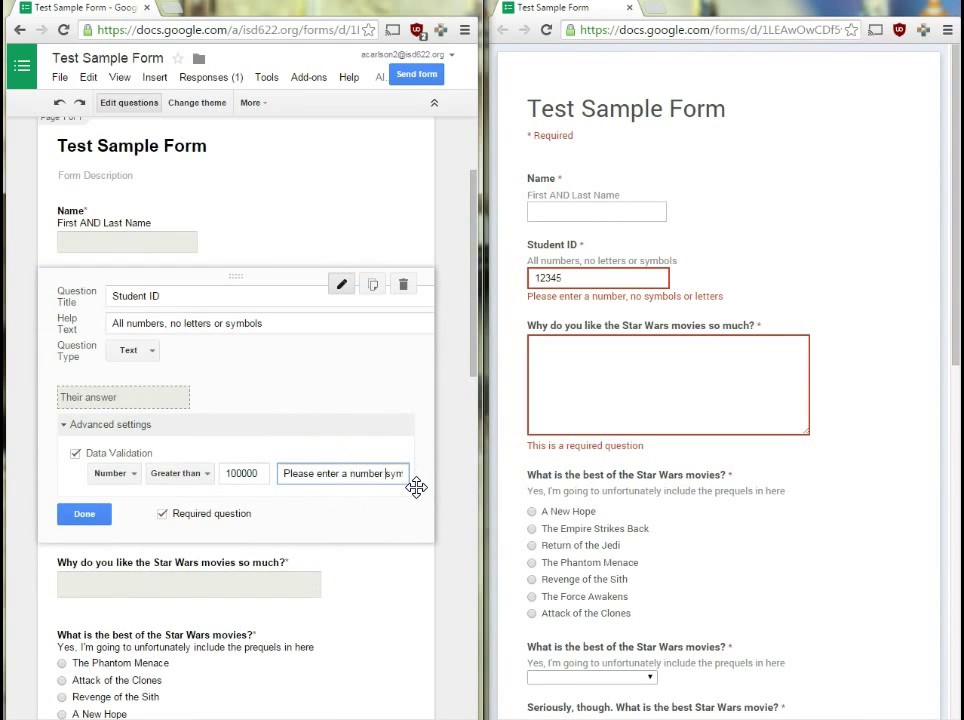
type("100000")
left_click(68, 522)
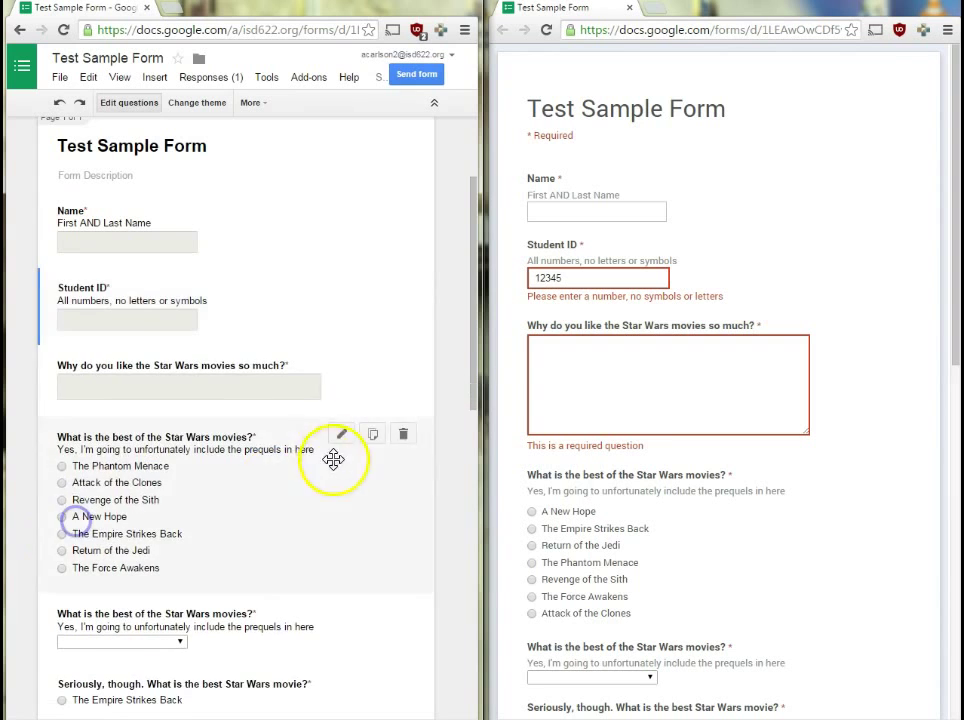
- Reload the live form and check the Student ID field's revised error text by entering a five-digit number again
left_click(546, 30)
left_click(726, 162)
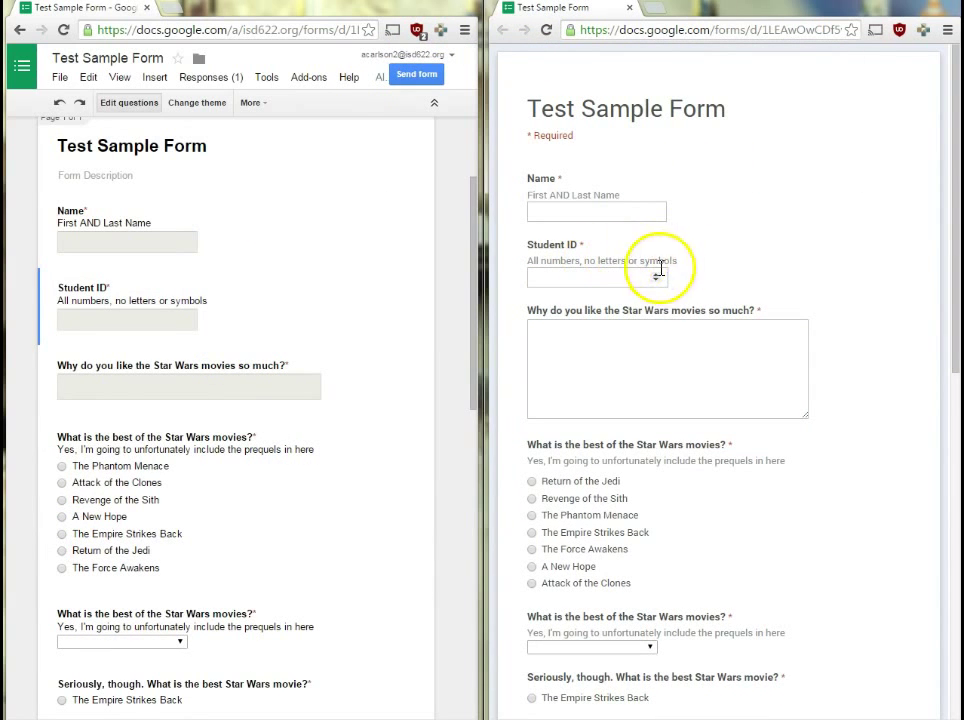
mouse_move(623, 277)
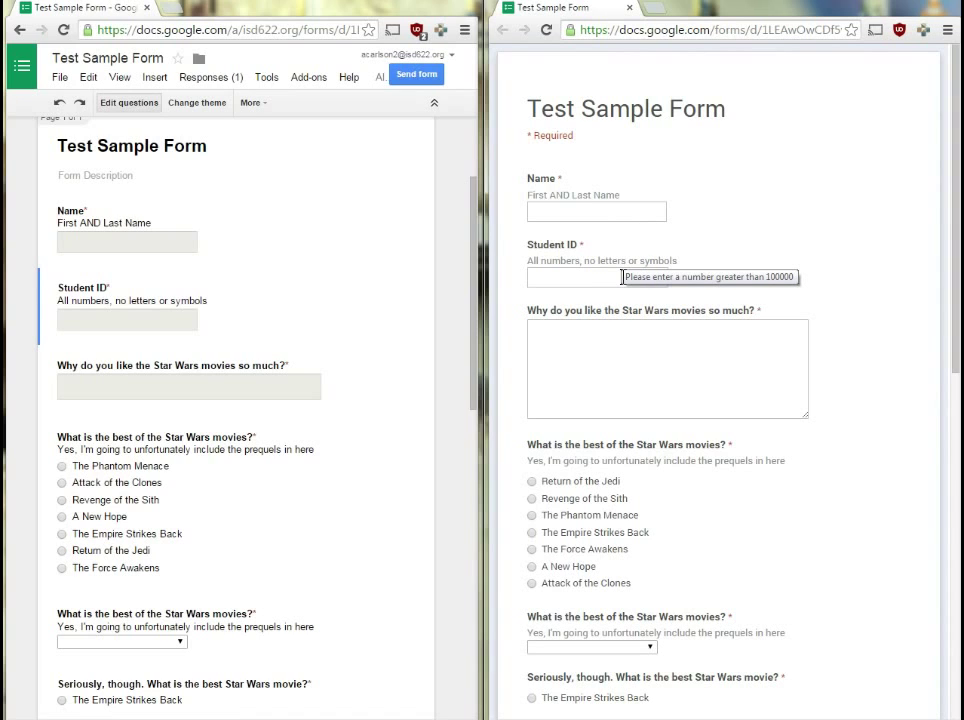
left_click(622, 277)
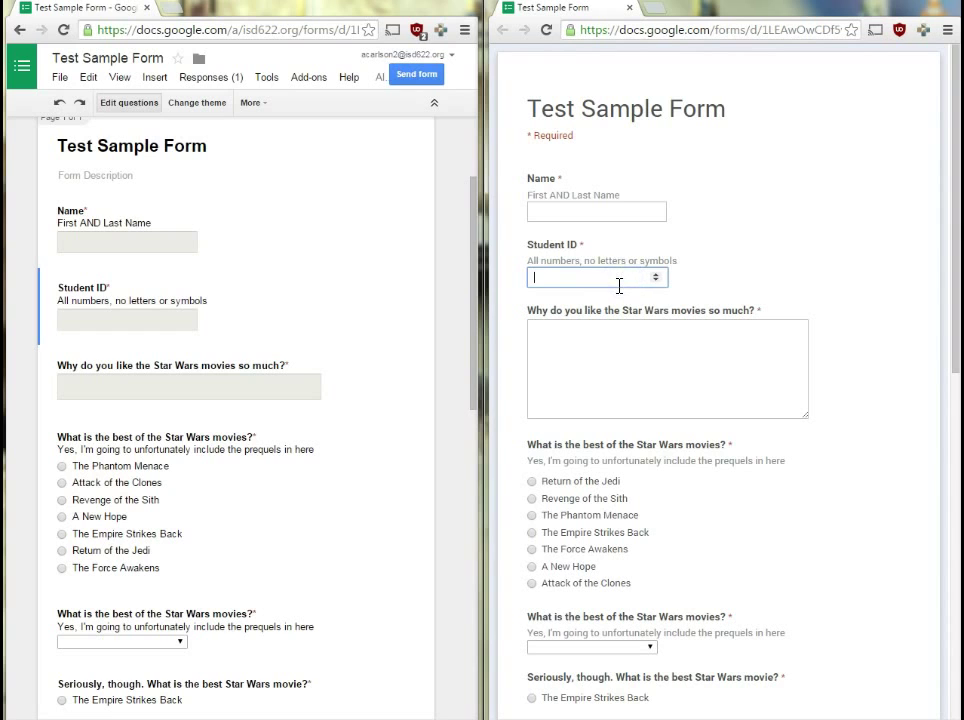
left_click(602, 355)
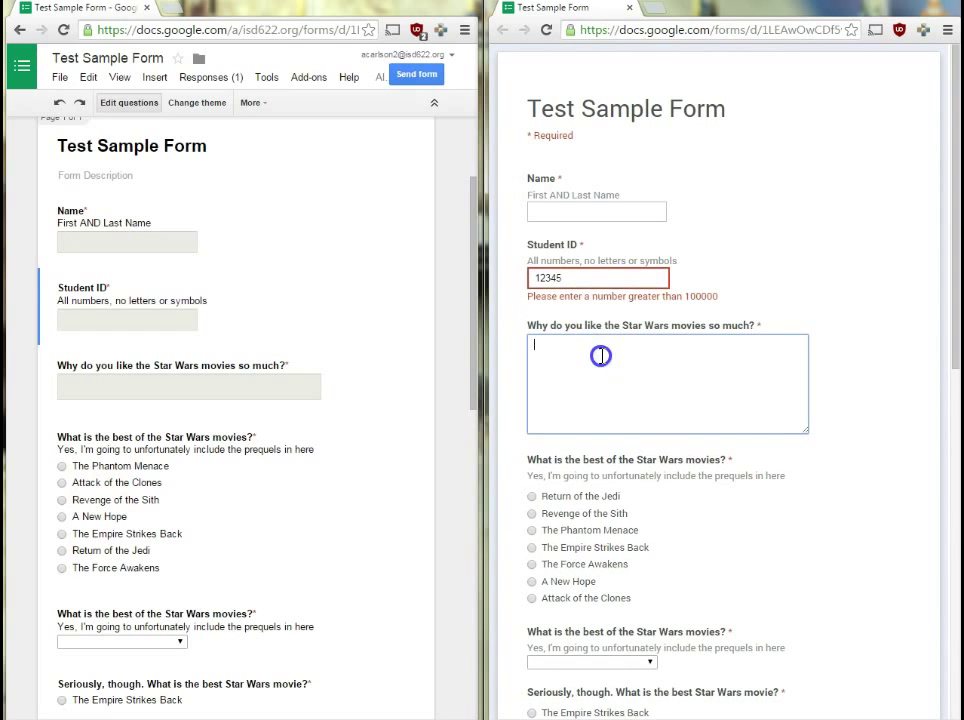
left_click_drag(533, 296, 766, 293)
left_click(766, 293)
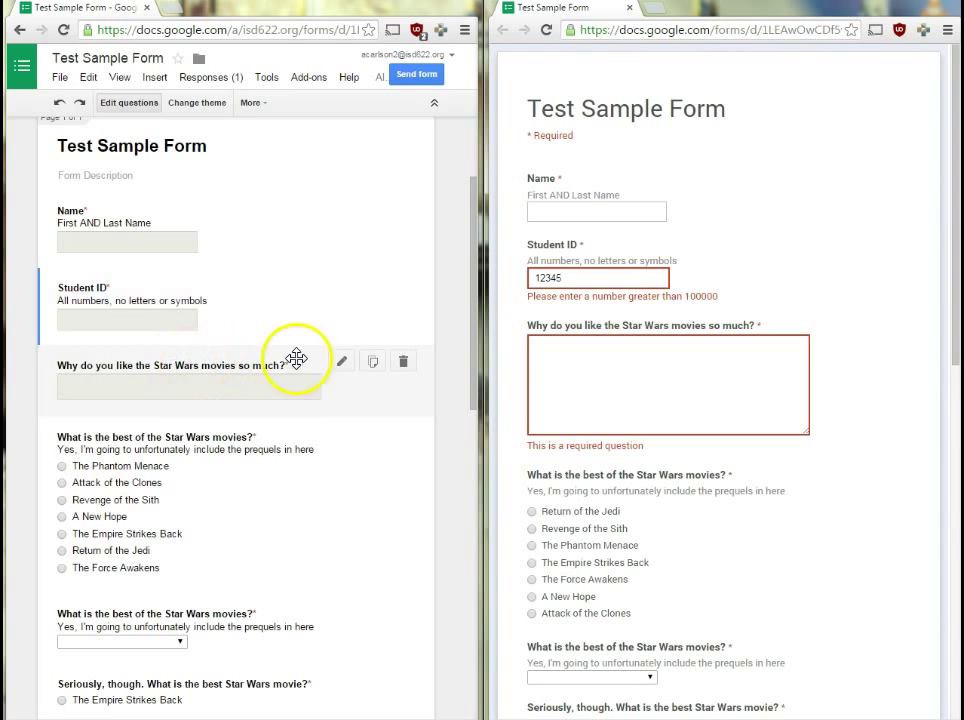
- Turn on Text data validation for the "Why do you like the Star Wars movies so much?" paragraph question
left_click(341, 364)
scroll(341, 368, "down", 2)
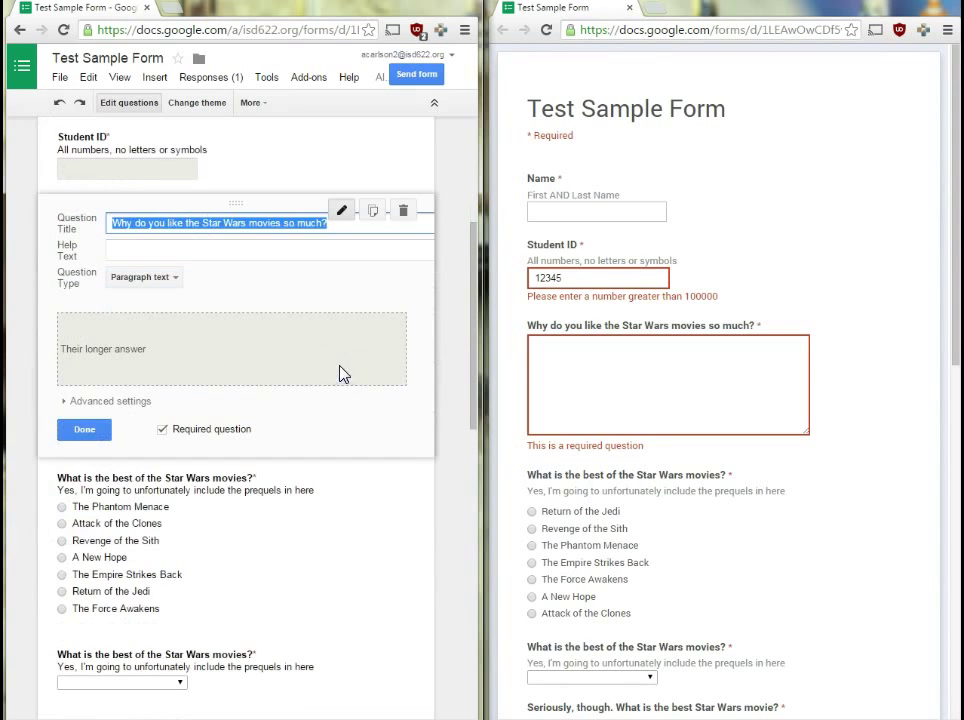
left_click(85, 402)
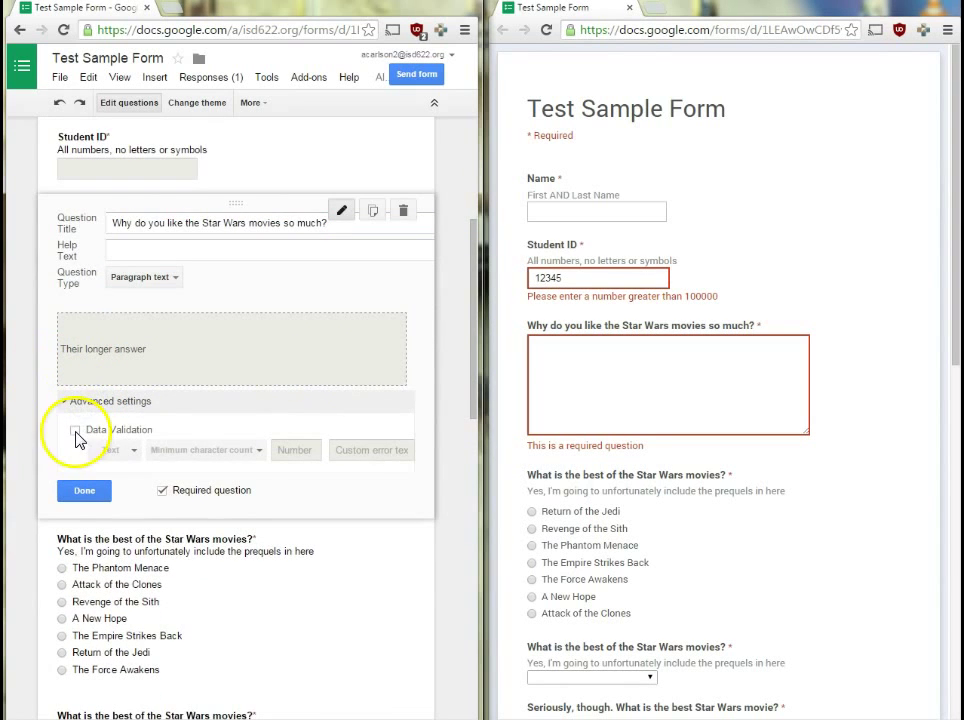
left_click(75, 431)
left_click(124, 452)
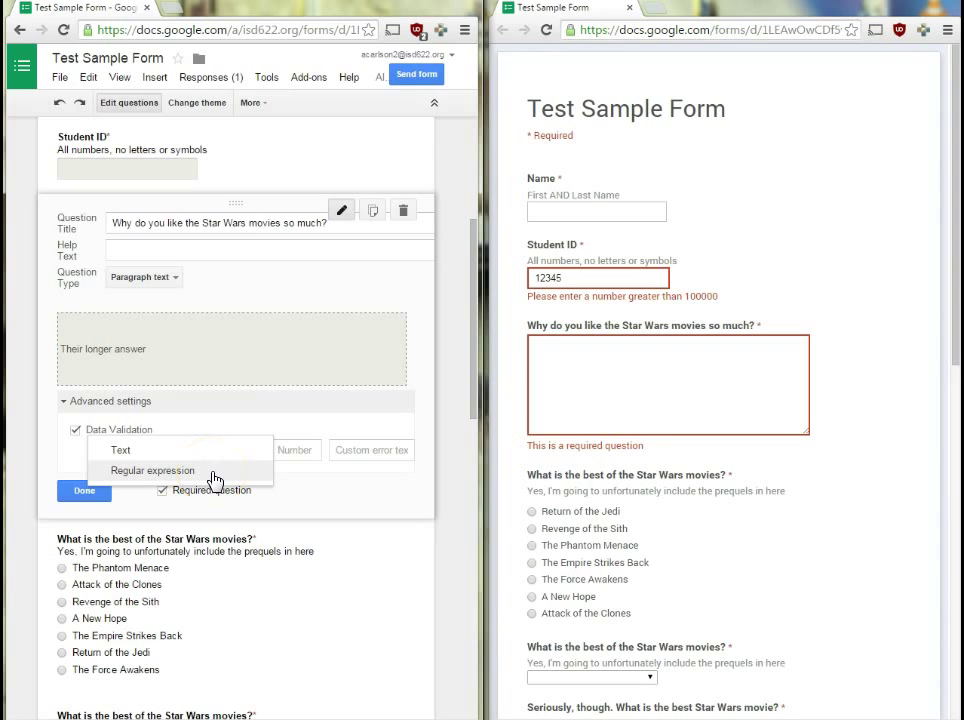
left_click(187, 456)
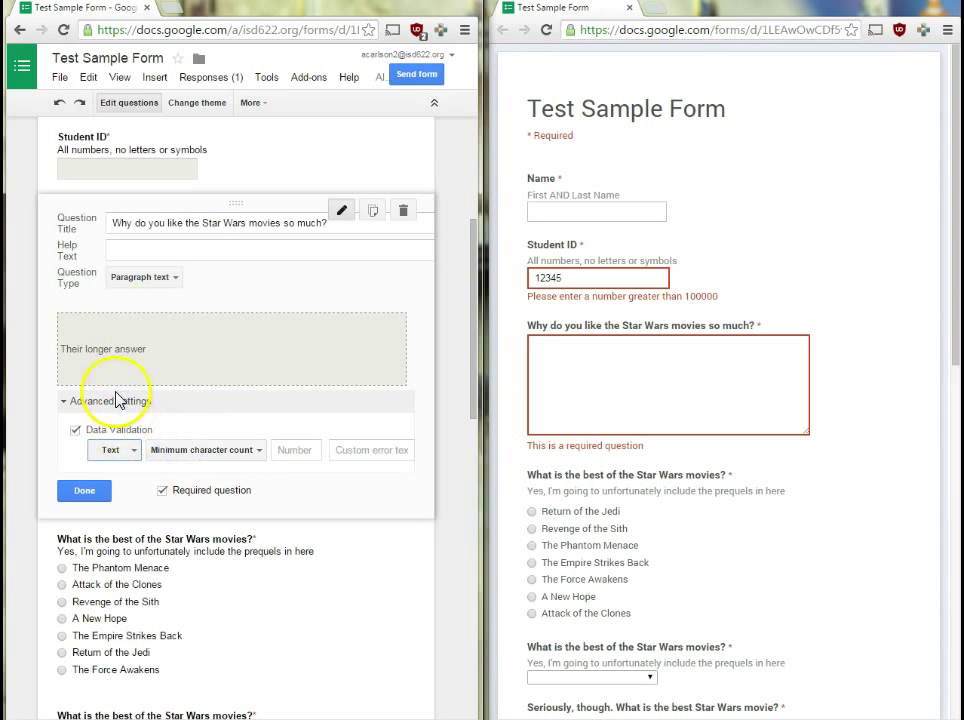
- Require a minimum character count of 250 with the error text "Please use at least 250 characters" and save the question
left_click(240, 453)
left_click(240, 452)
left_click(283, 449)
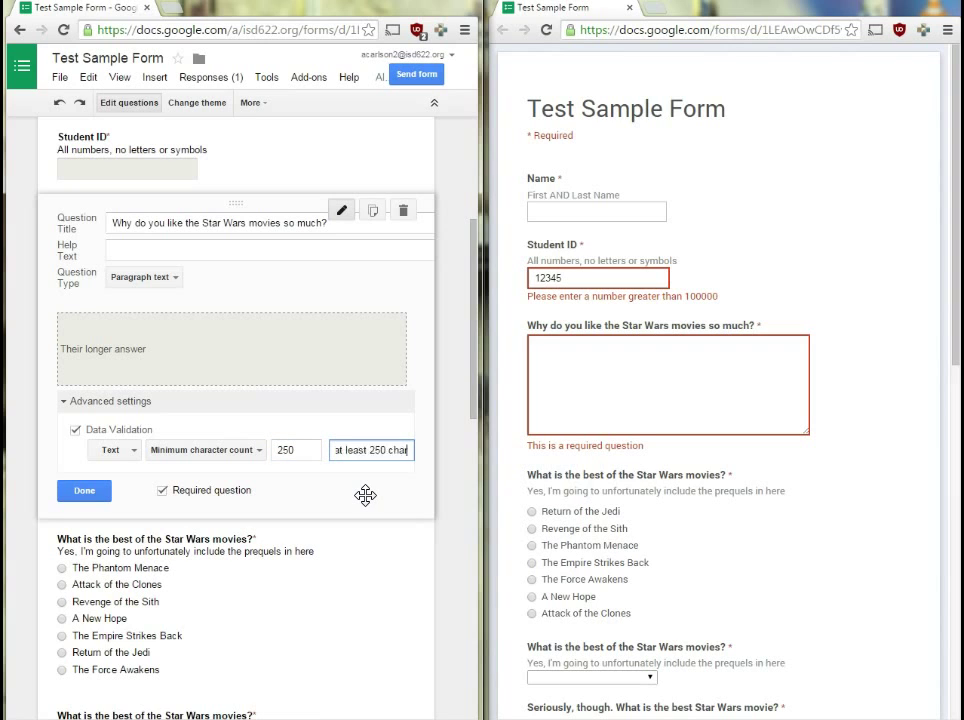
left_click(366, 436)
left_click(84, 490)
- Reload the live form and test the Star Wars paragraph question with the short answer "asdf"
left_click(547, 30)
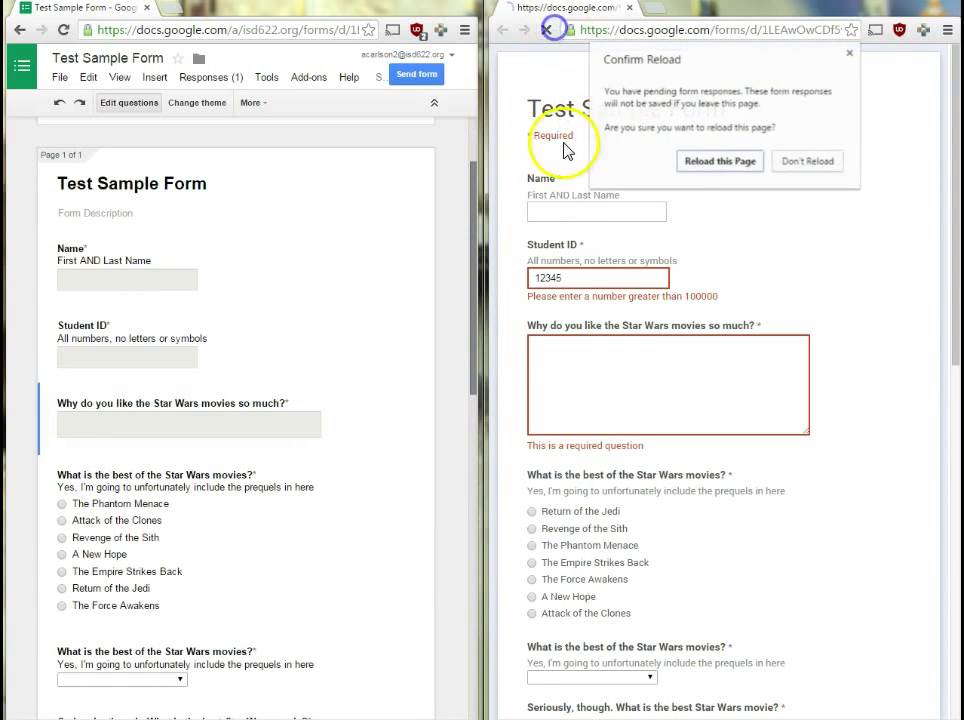
left_click(700, 161)
left_click(598, 366)
type("asd")
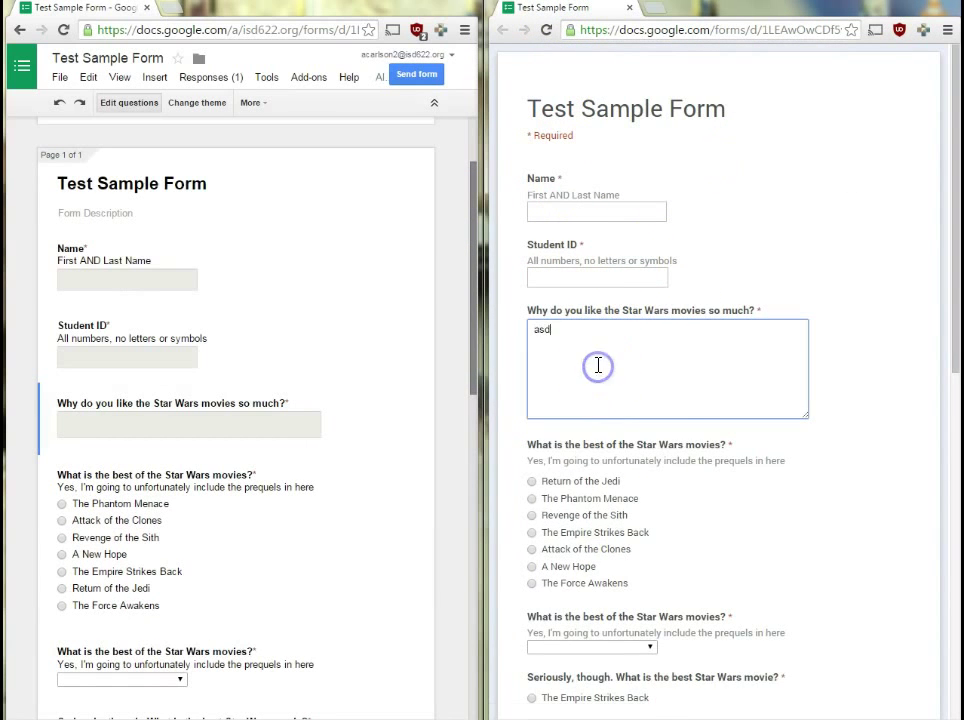
type("f")
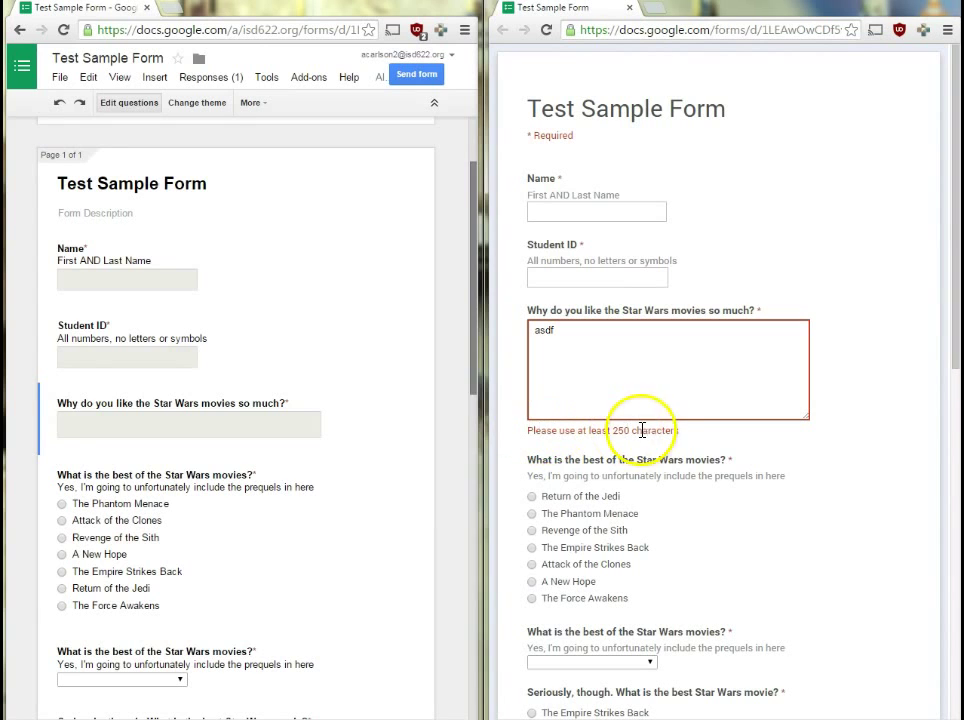
- Change the paragraph question's validation to Maximum character count 140 with error text "Please use no more than 140 characters" and save it
mouse_move(189, 419)
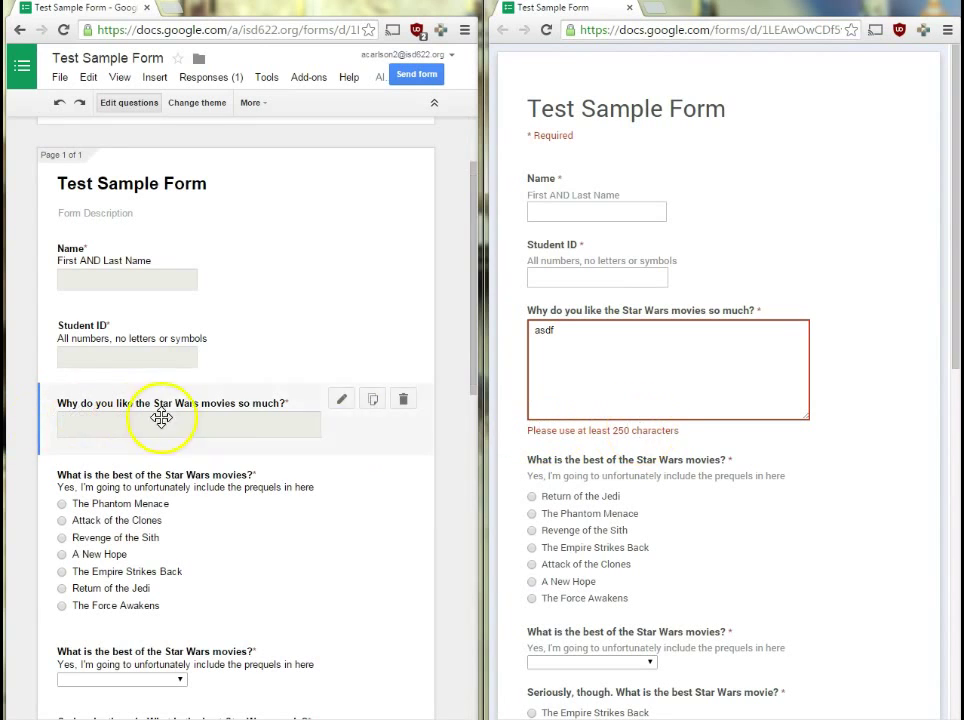
left_click(342, 401)
scroll(350, 409, "down", 3)
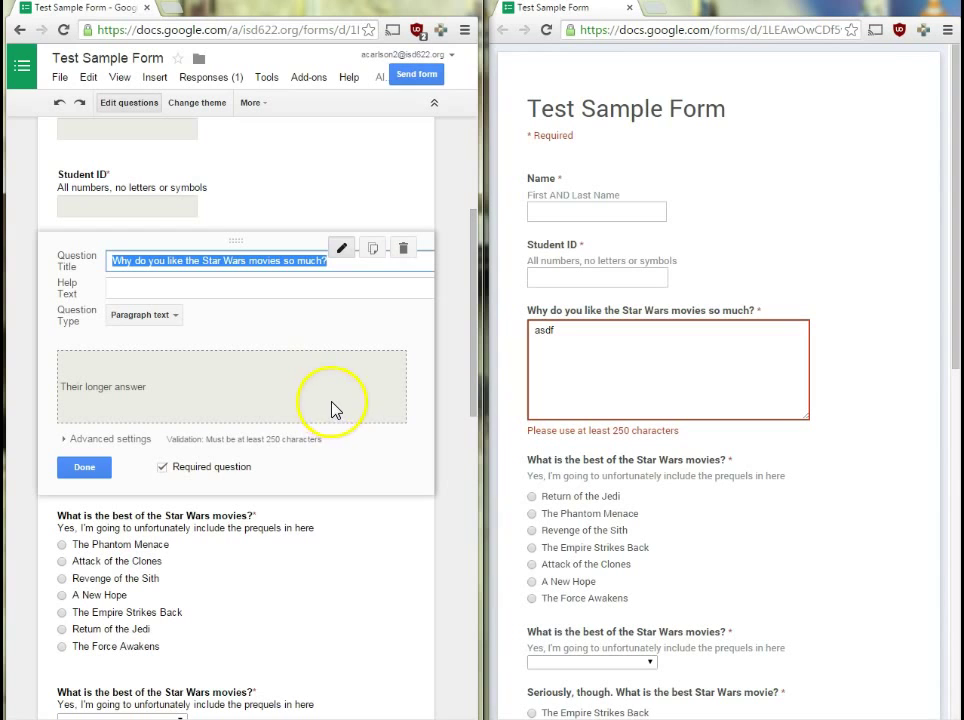
left_click(233, 441)
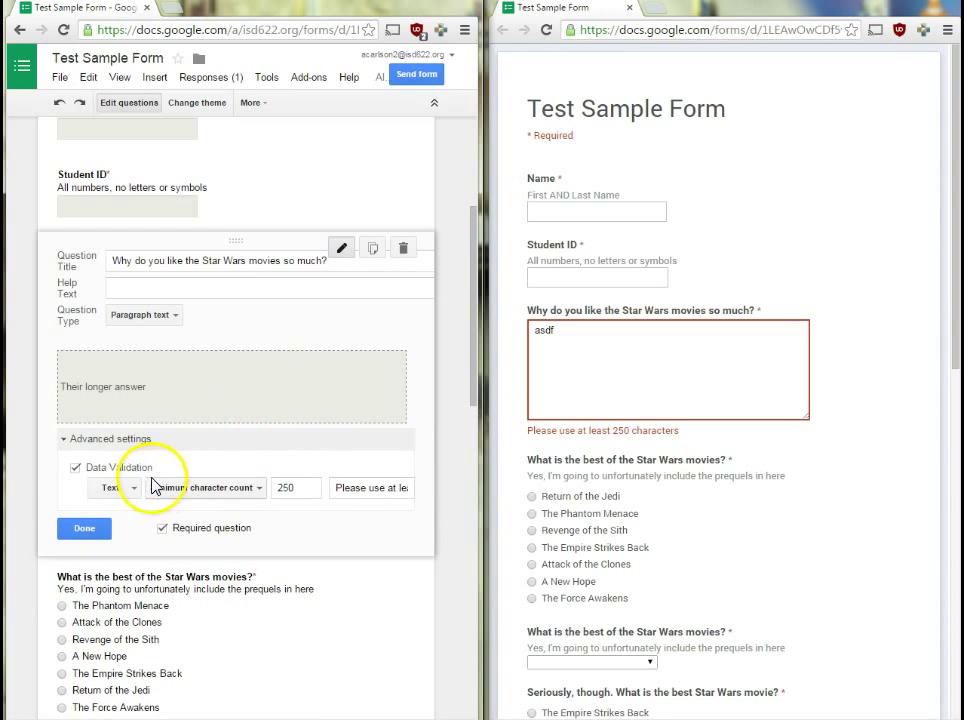
left_click(185, 492)
left_click(196, 471)
left_click(301, 489)
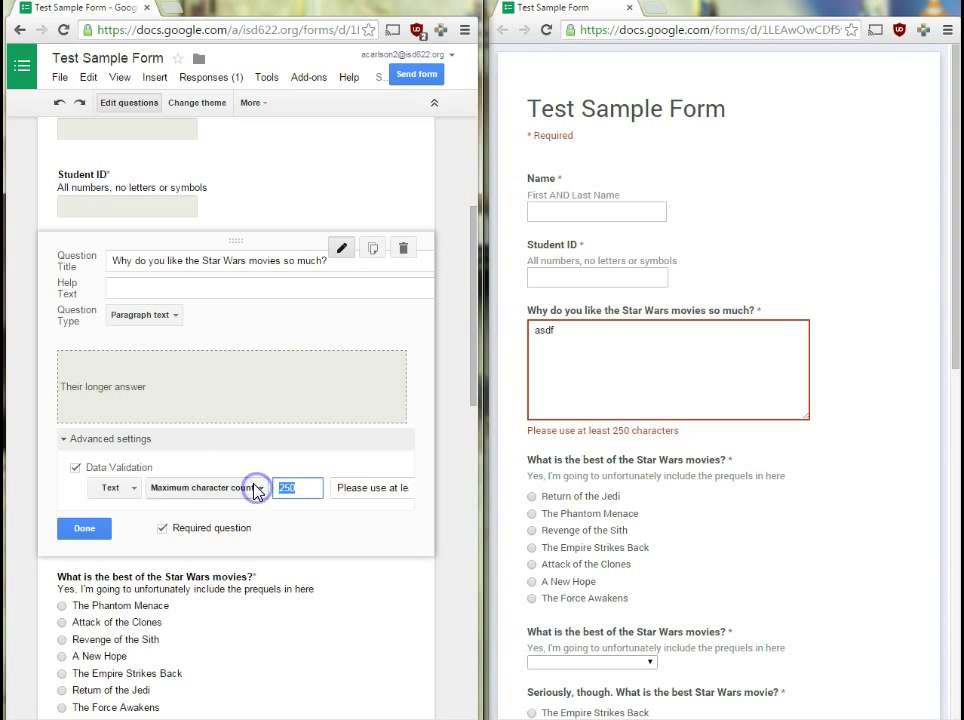
key("Tab")
type("P")
left_click(88, 529)
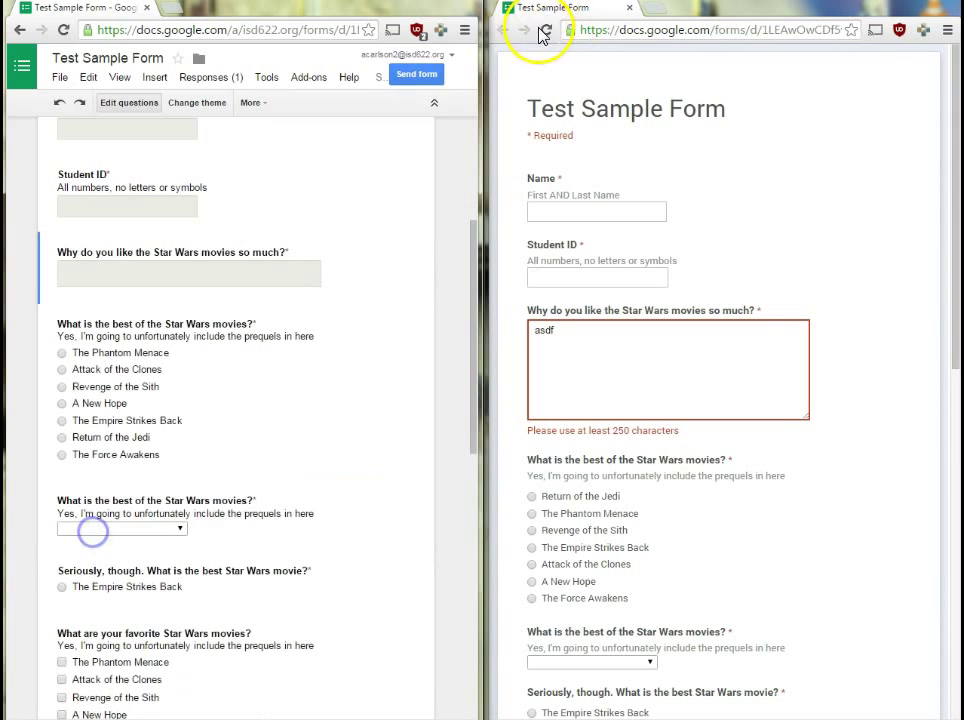
- Reload the live form and test the paragraph question with "asdf", followed by repeated pasted text exceeding 140 characters
left_click(546, 30)
left_click(718, 163)
left_click(609, 344)
type("asdf")
left_click(727, 546)
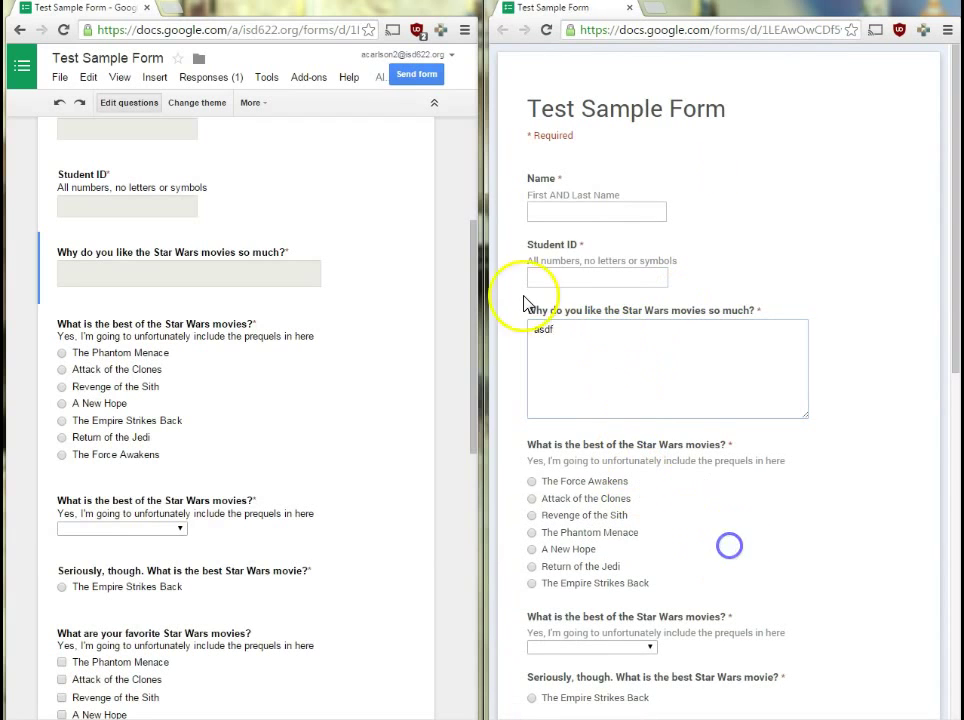
left_click(583, 339)
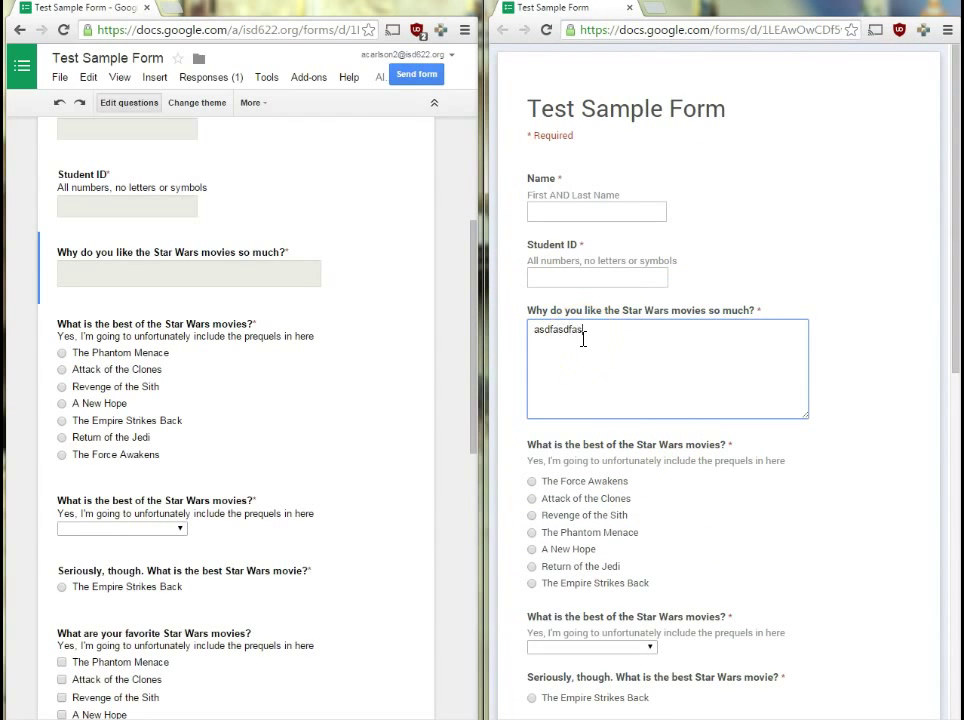
key("ctrl+v")
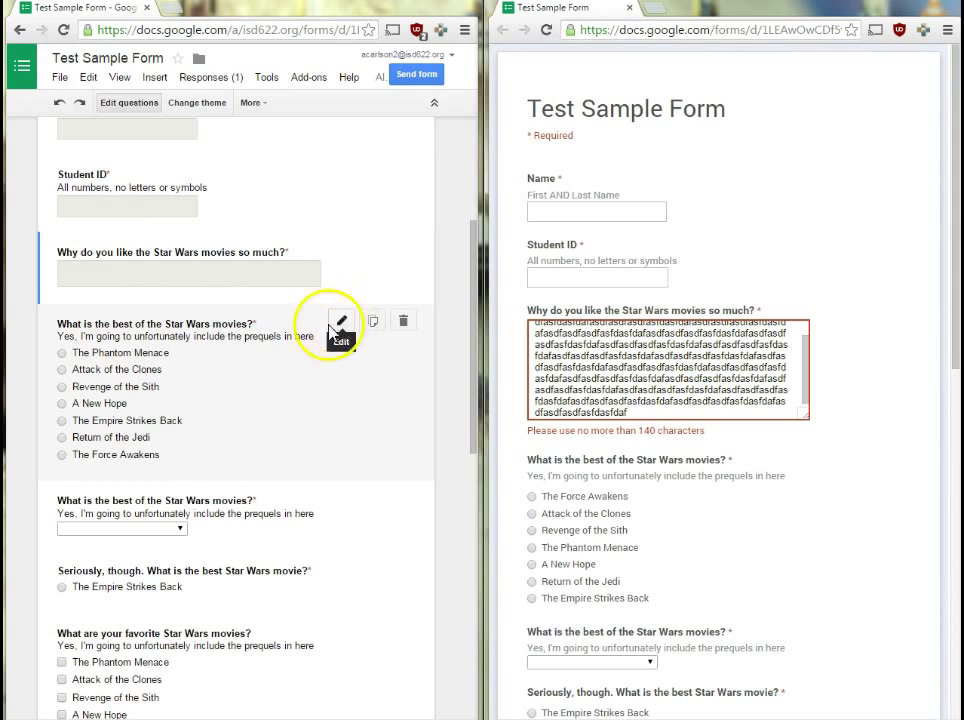
- Reload the live form, then check the Shuffle option order setting of the multiple-choice "What is the best of the Star Wars movies?" question
left_click(543, 31)
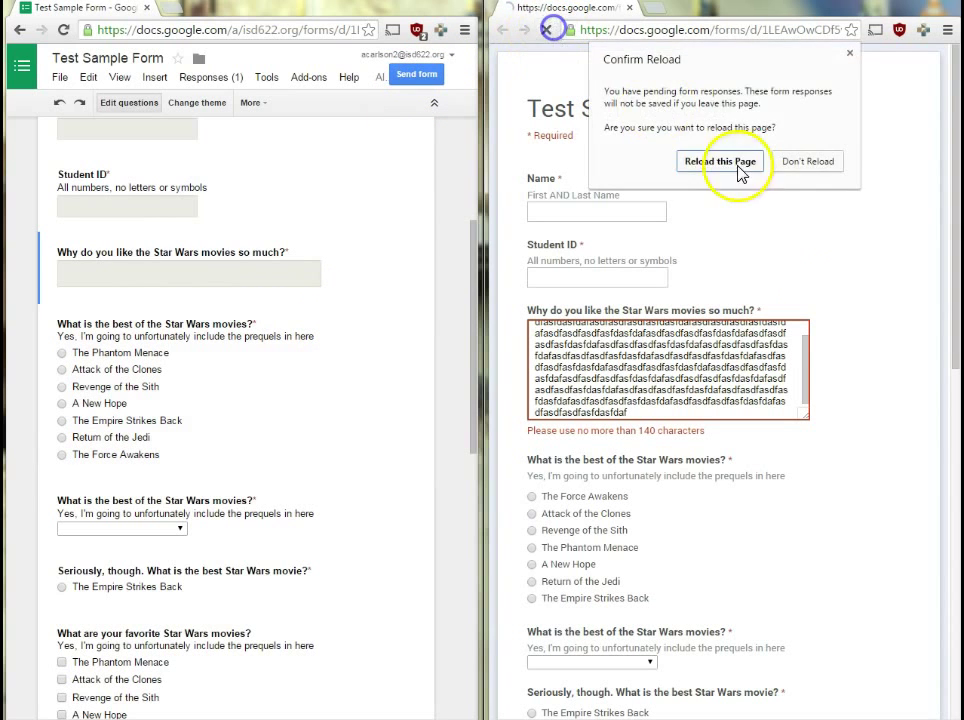
left_click(718, 158)
left_click(341, 321)
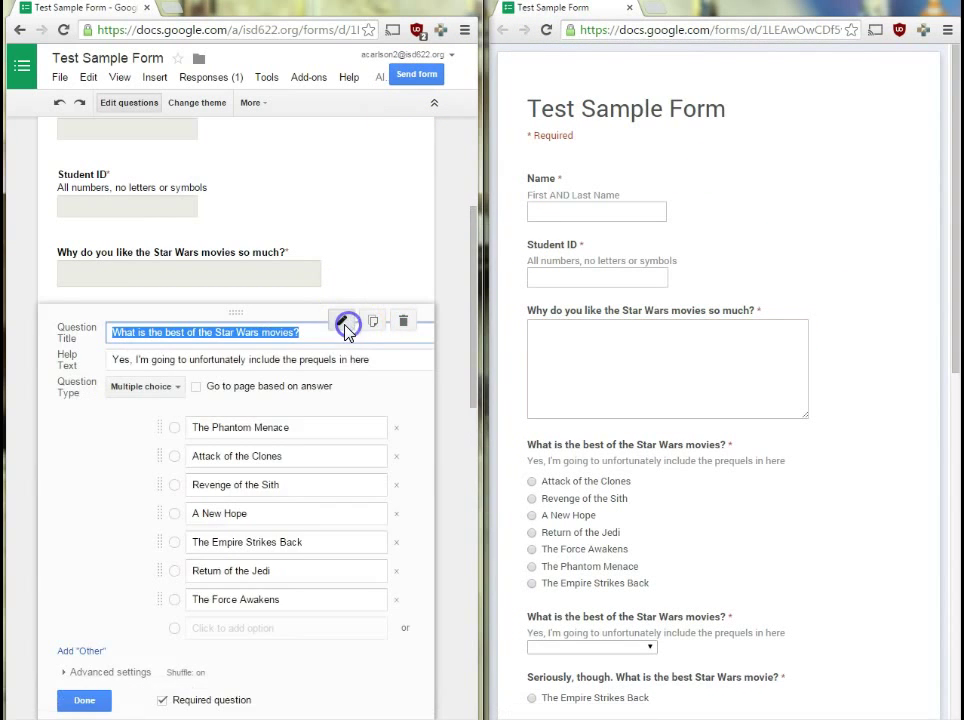
scroll(71, 510, "down", 2)
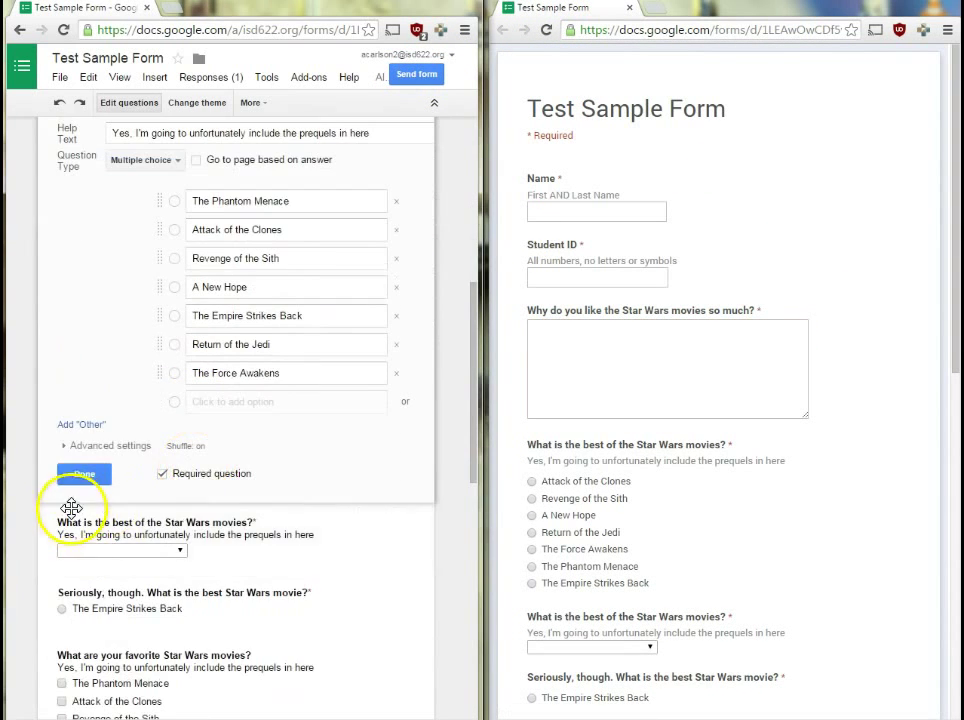
left_click(85, 450)
scroll(297, 484, "down", 1)
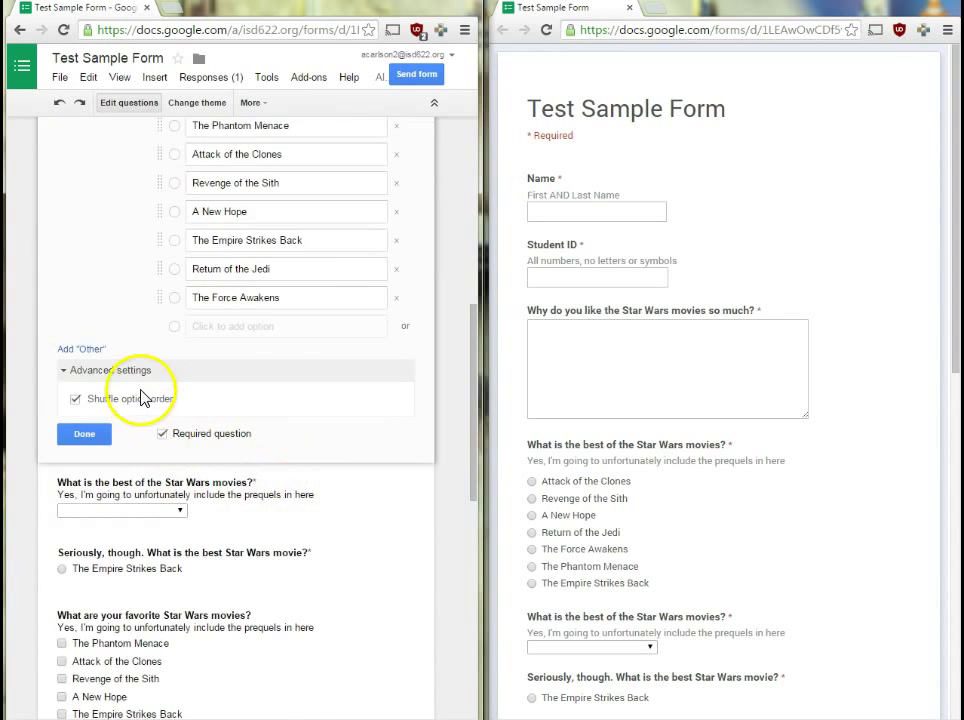
scroll(141, 398, "up", 2)
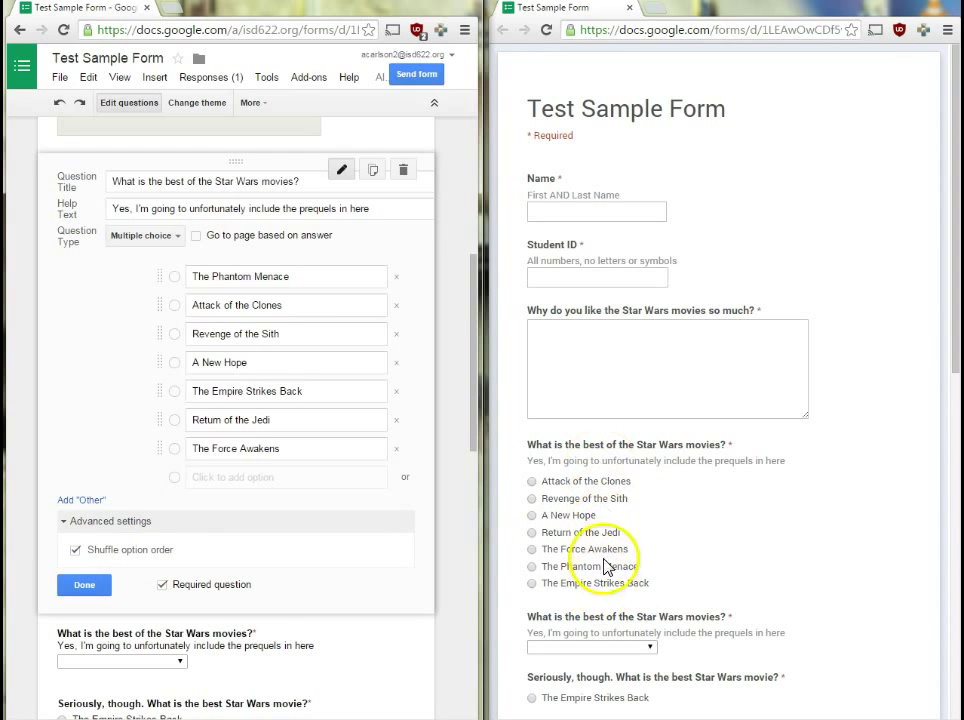
left_click(94, 584)
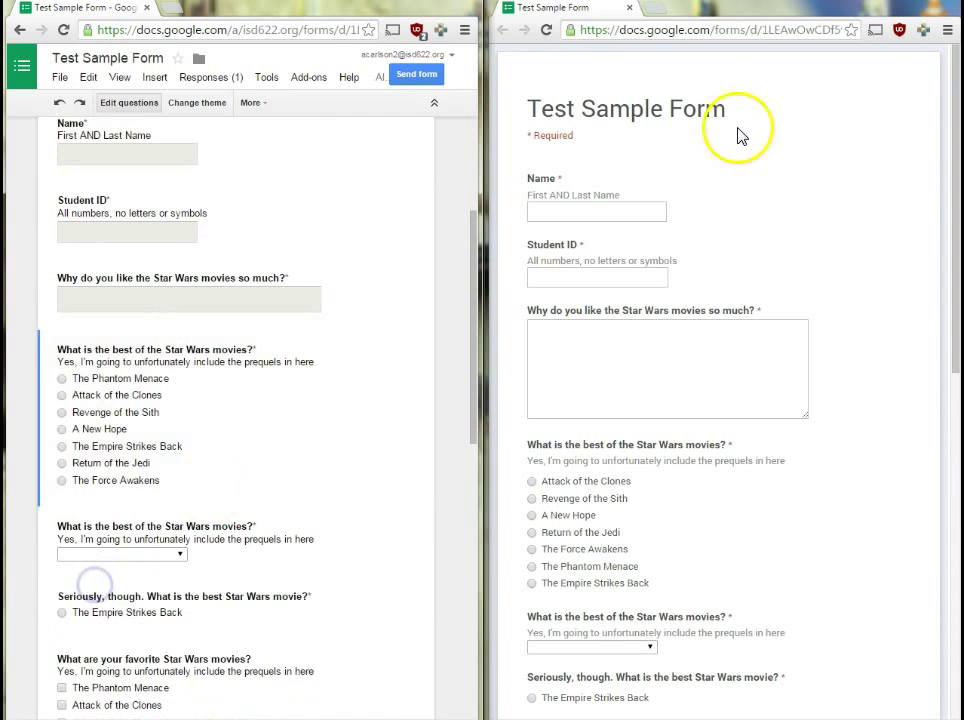
- Reload the live form twice to compare the order of the multiple-choice movie options
left_click(546, 30)
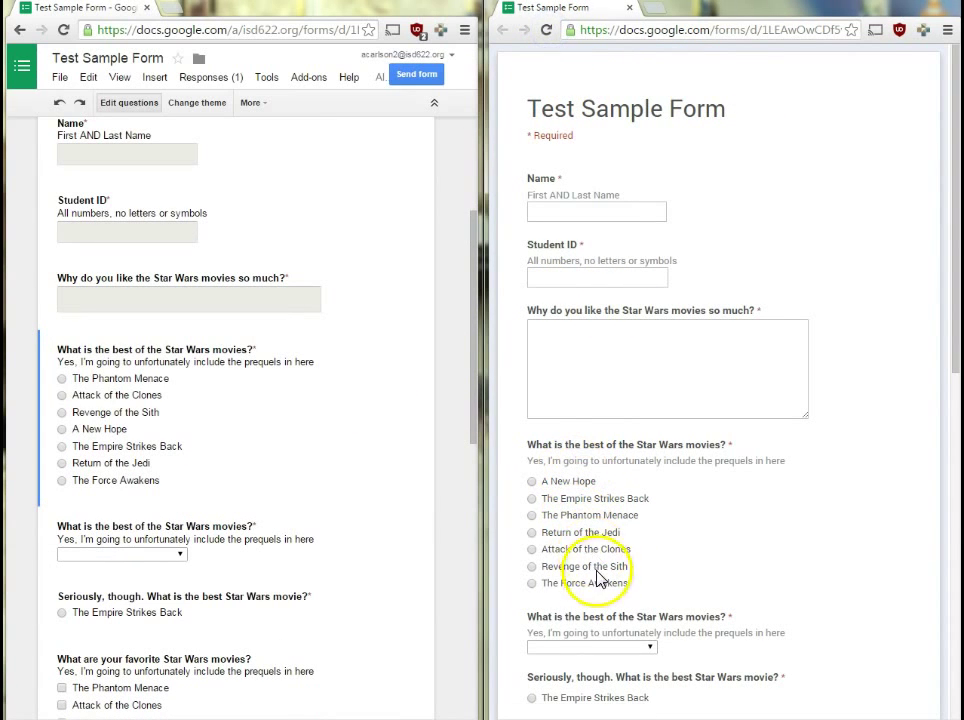
left_click(546, 30)
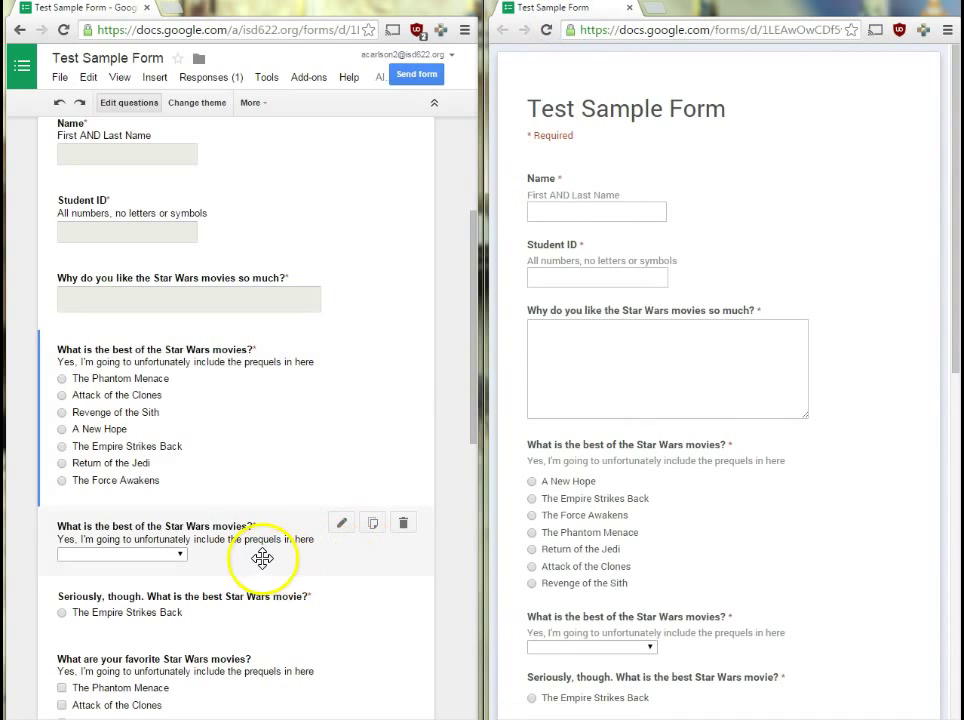
- Reopen the multiple-choice "What is the best of the Star Wars movies?" question, review its advanced settings and close it unchanged
scroll(284, 499, "down", 3)
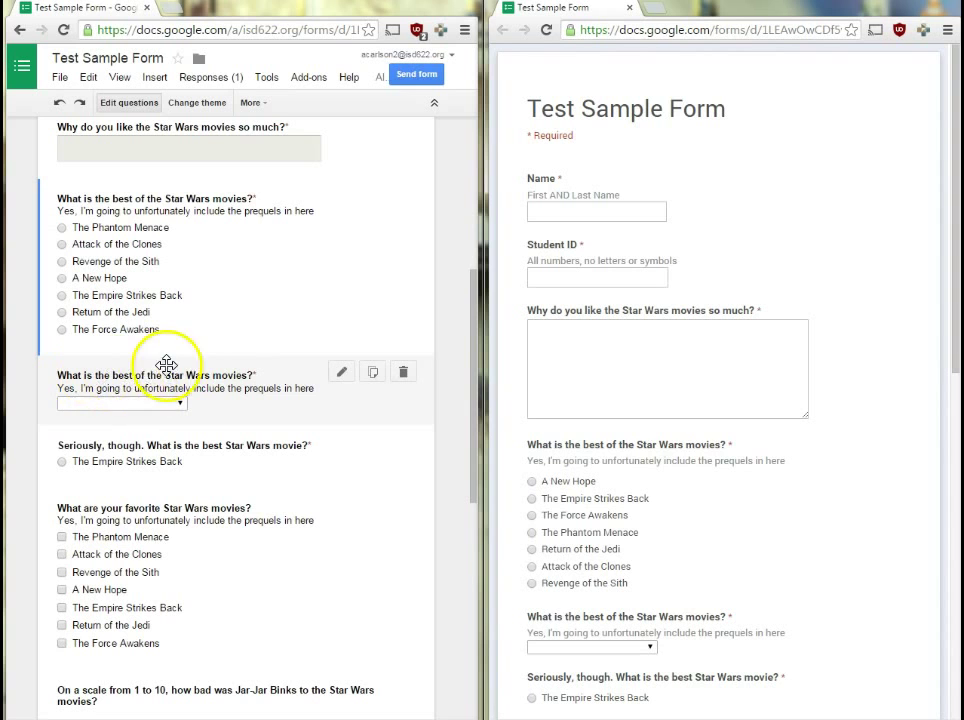
scroll(339, 380, "up", 2)
left_click(340, 379)
scroll(302, 416, "down", 2)
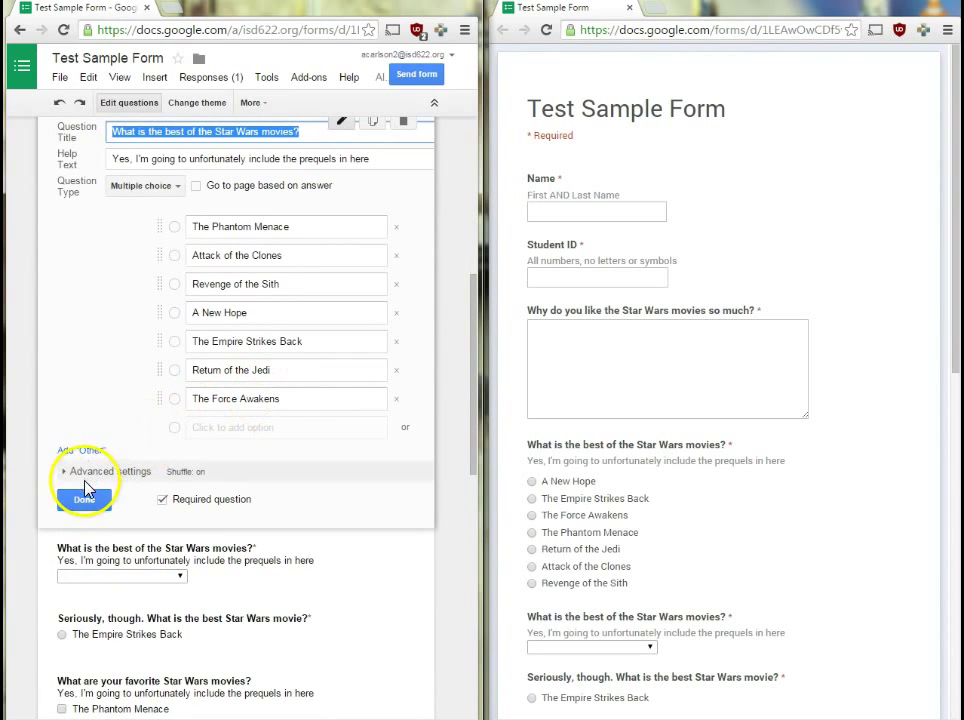
left_click(80, 471)
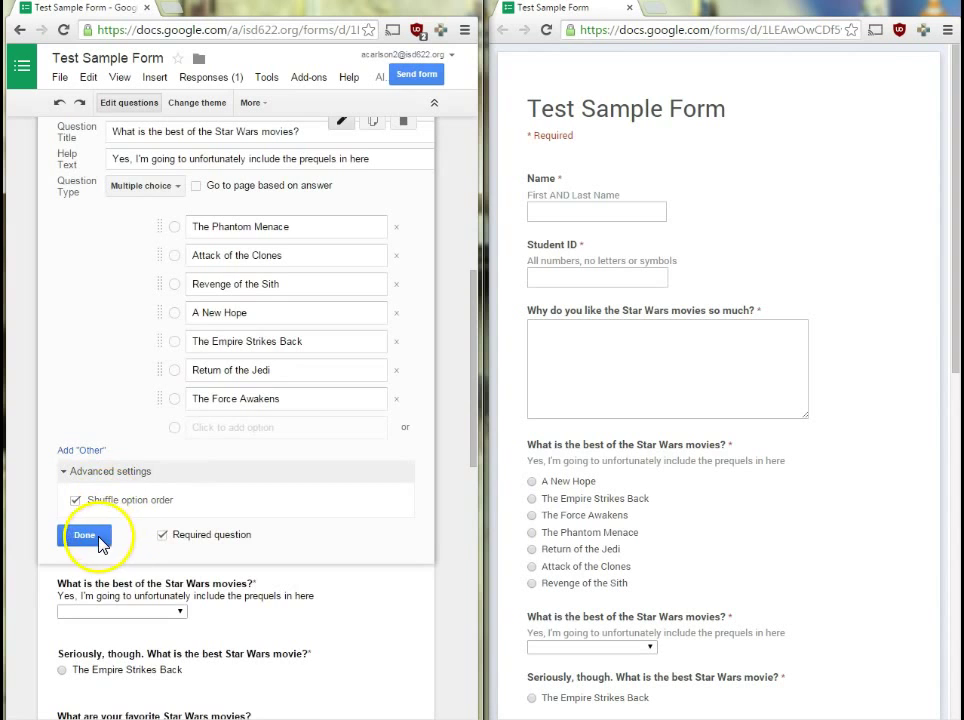
left_click(100, 538)
- Inspect the multiple-choice best-movie question and the "Seriously, though. What is the best Star Wars movie?" question, then close the editor
left_click(135, 365)
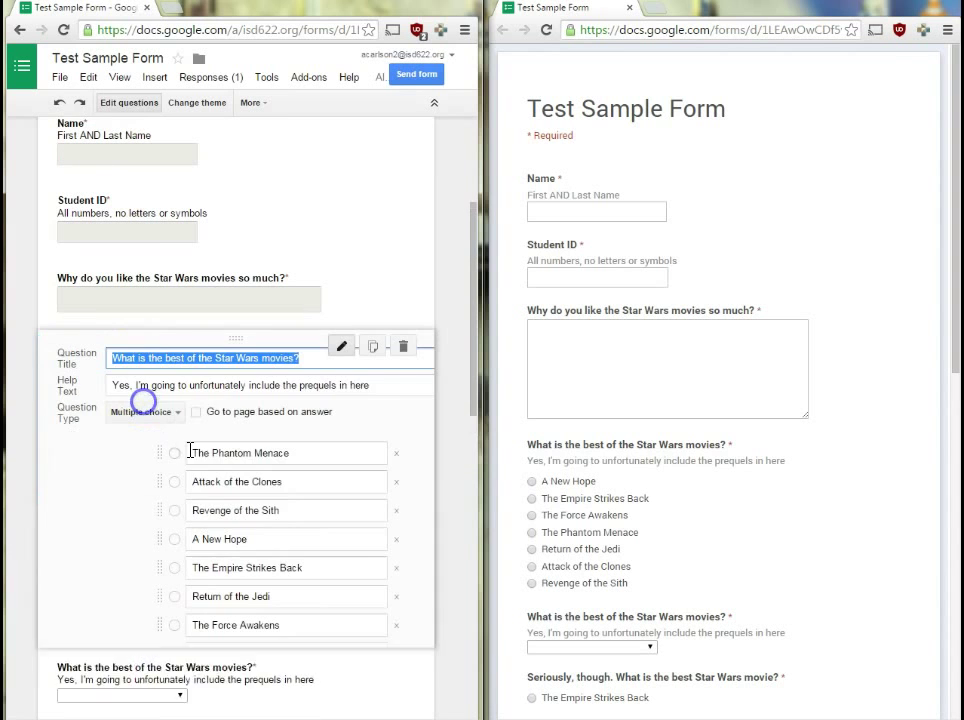
scroll(197, 444, "down", 3)
scroll(160, 444, "down", 1)
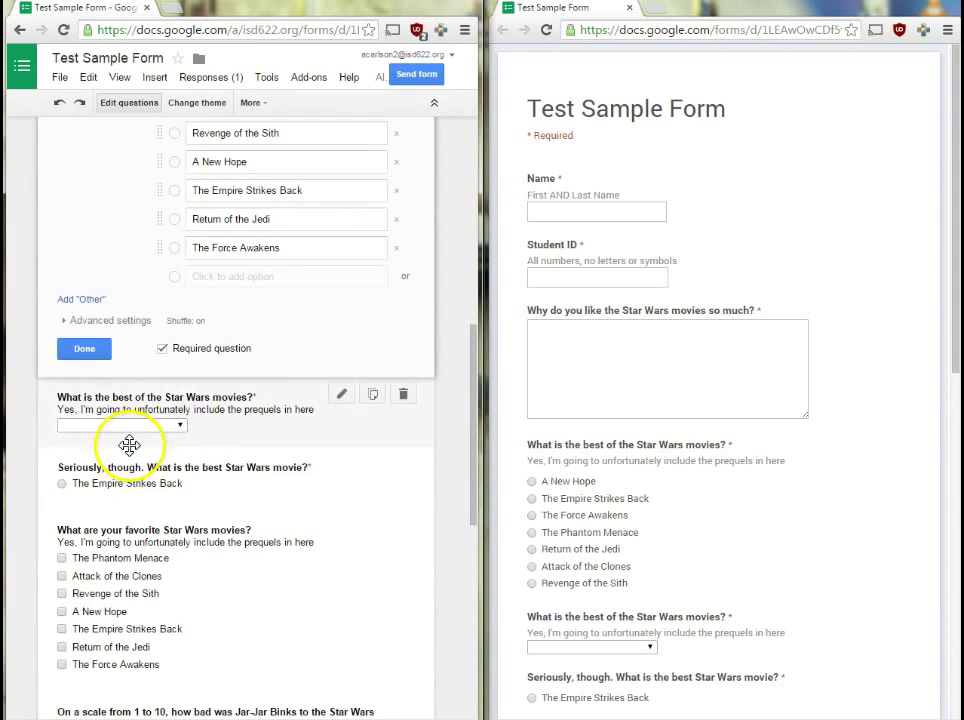
left_click(150, 494)
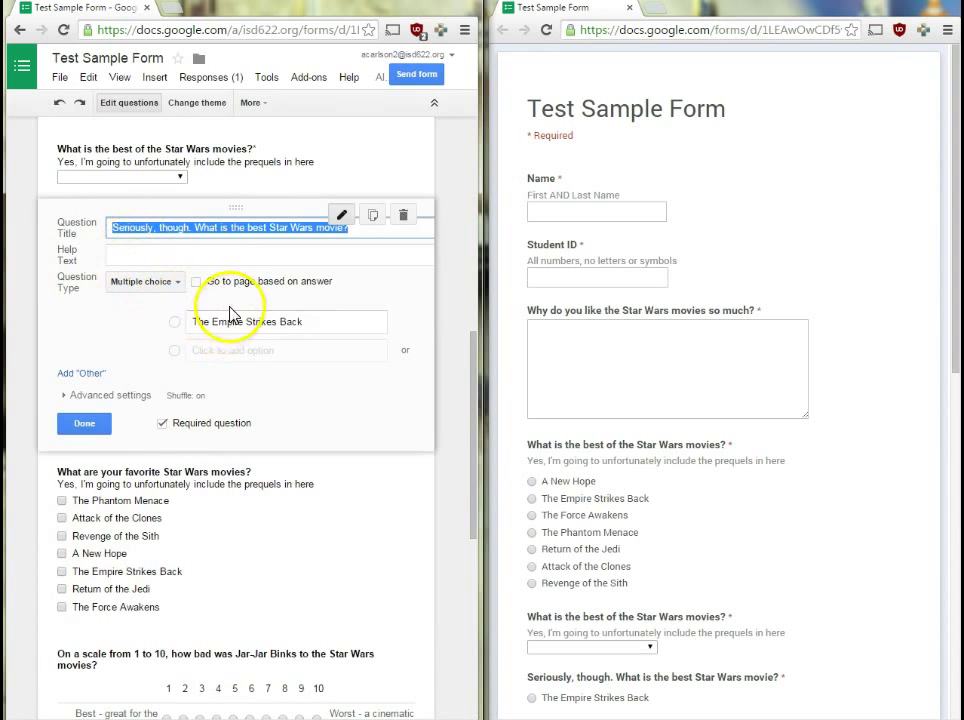
left_click(100, 423)
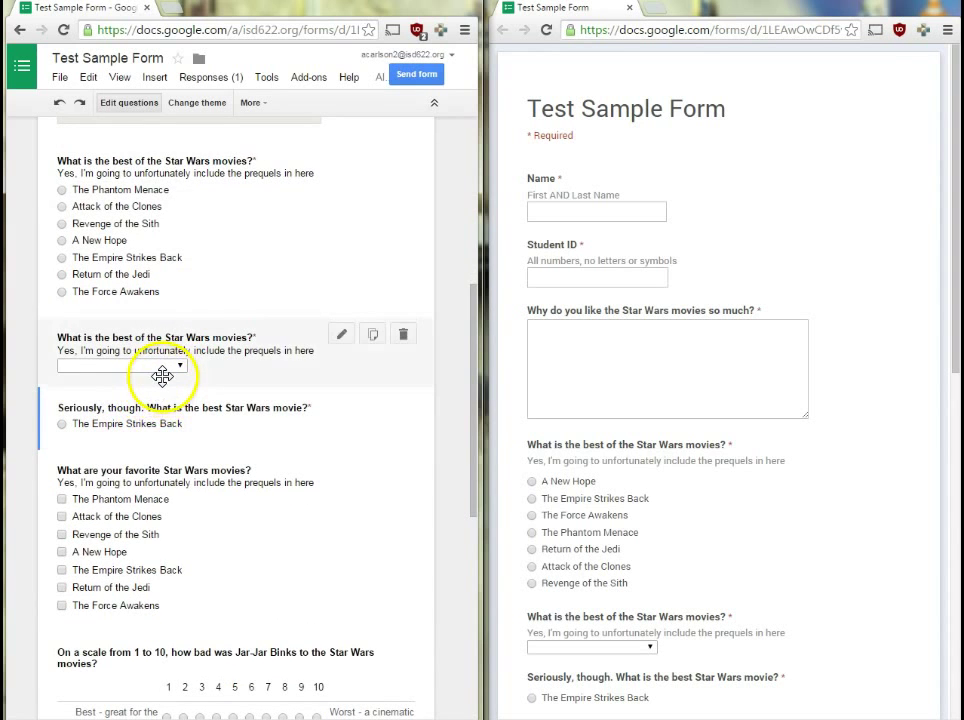
- Enable data validation on the "What are your favorite Star Wars movies?" checkboxes question and retitle it "What are your two favorite Star Wars movies?"
scroll(164, 374, "down", 3)
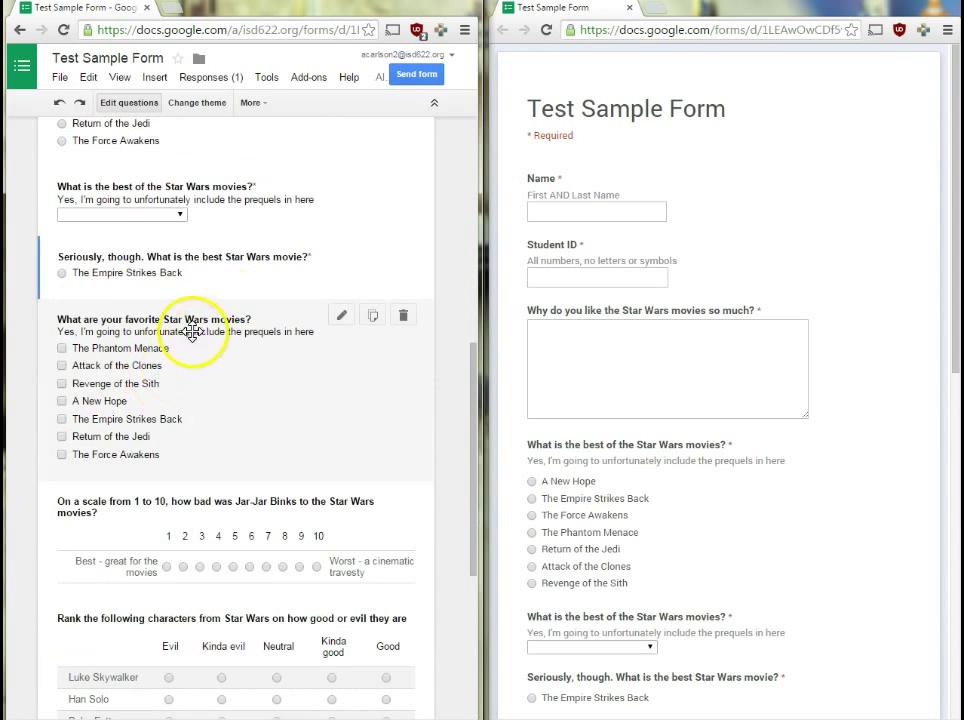
left_click(342, 316)
scroll(110, 490, "down", 2)
left_click(72, 516)
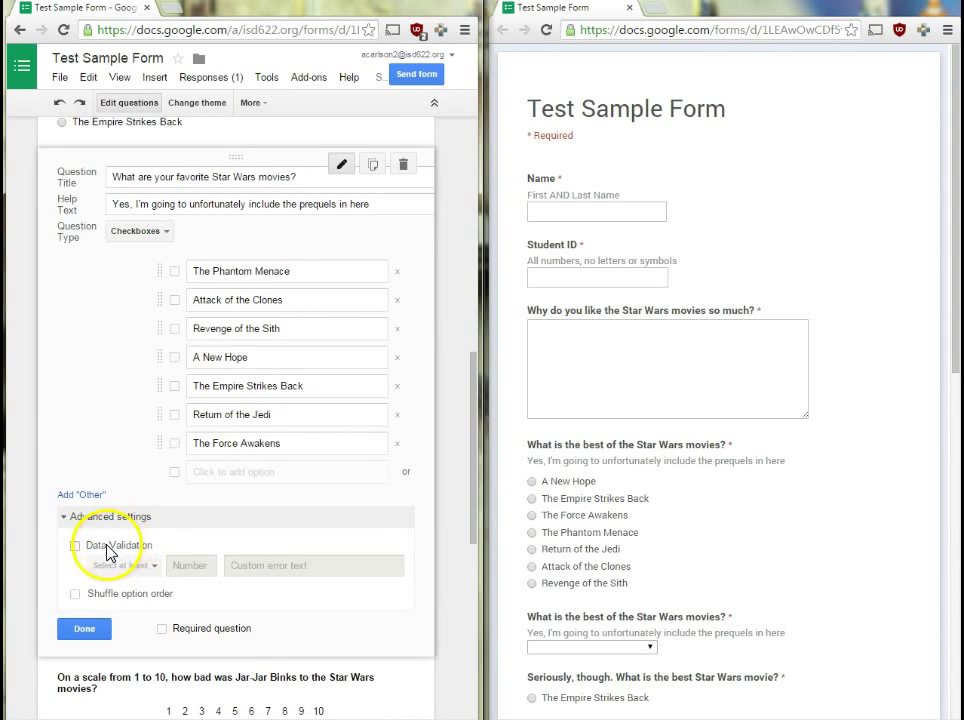
left_click(100, 550)
left_click(153, 568)
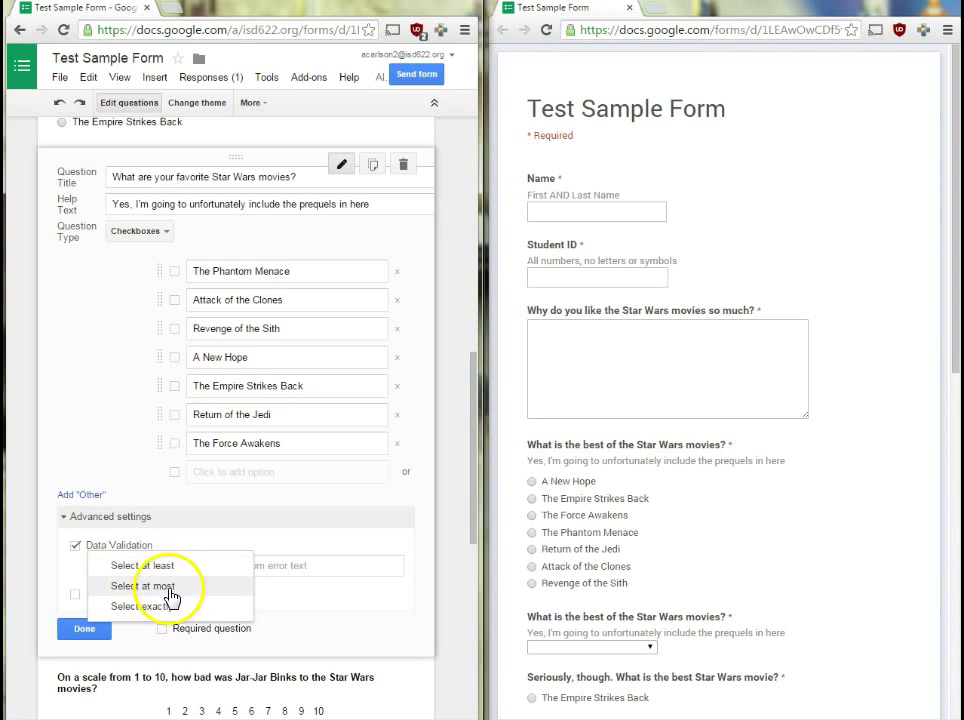
left_click(176, 176)
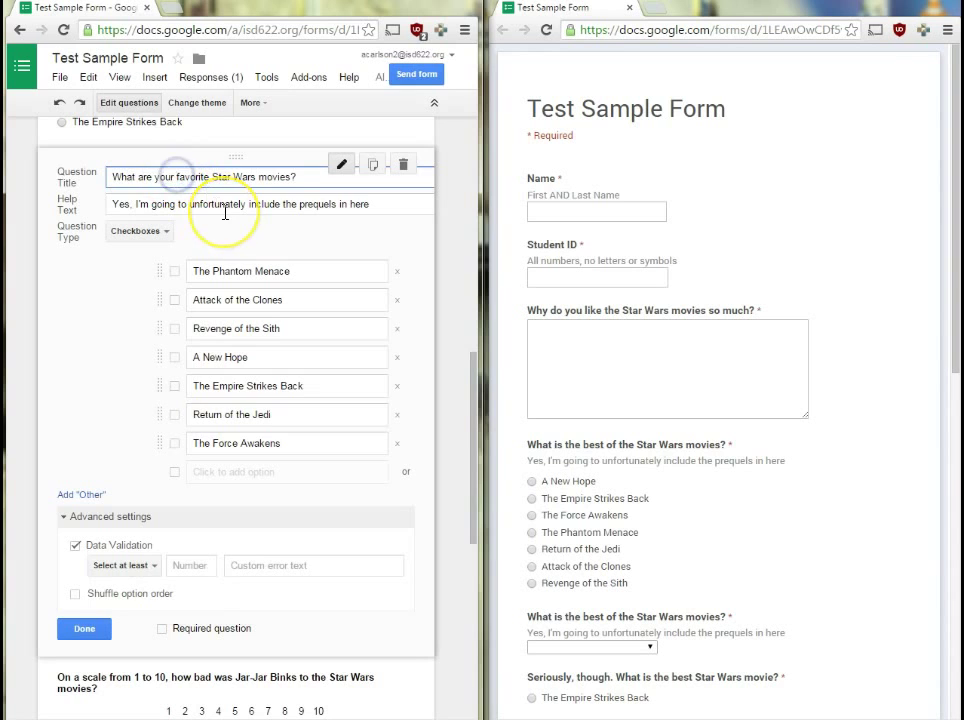
left_click(82, 358)
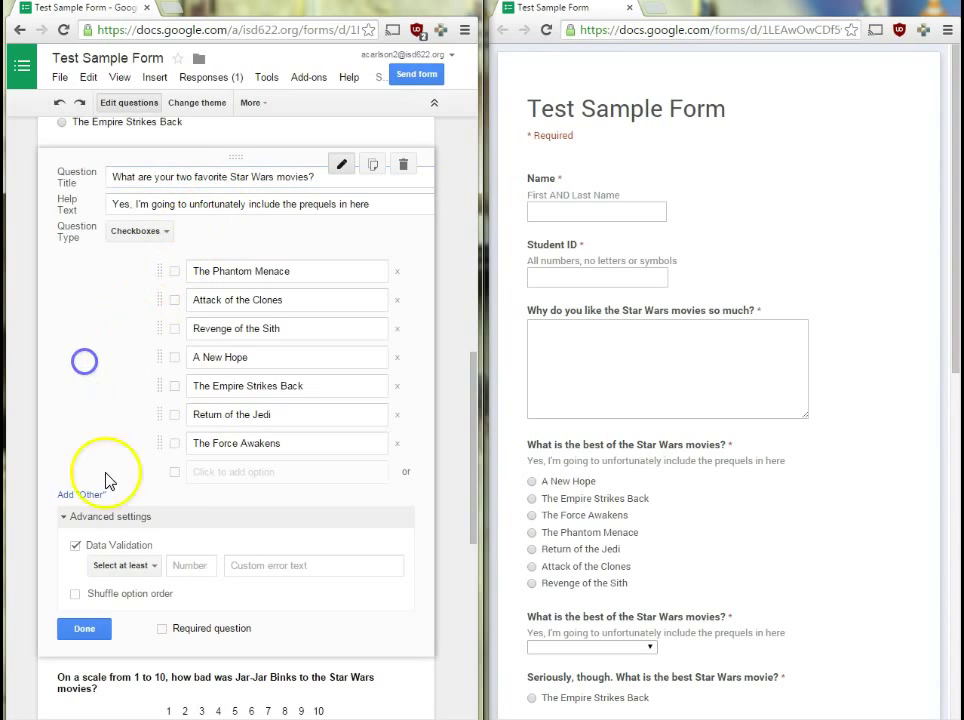
- Validate the two-favorites question as Select exactly 2 with the error text "Only select two movies", and save it as a required question
left_click(143, 563)
left_click(145, 604)
left_click(174, 567)
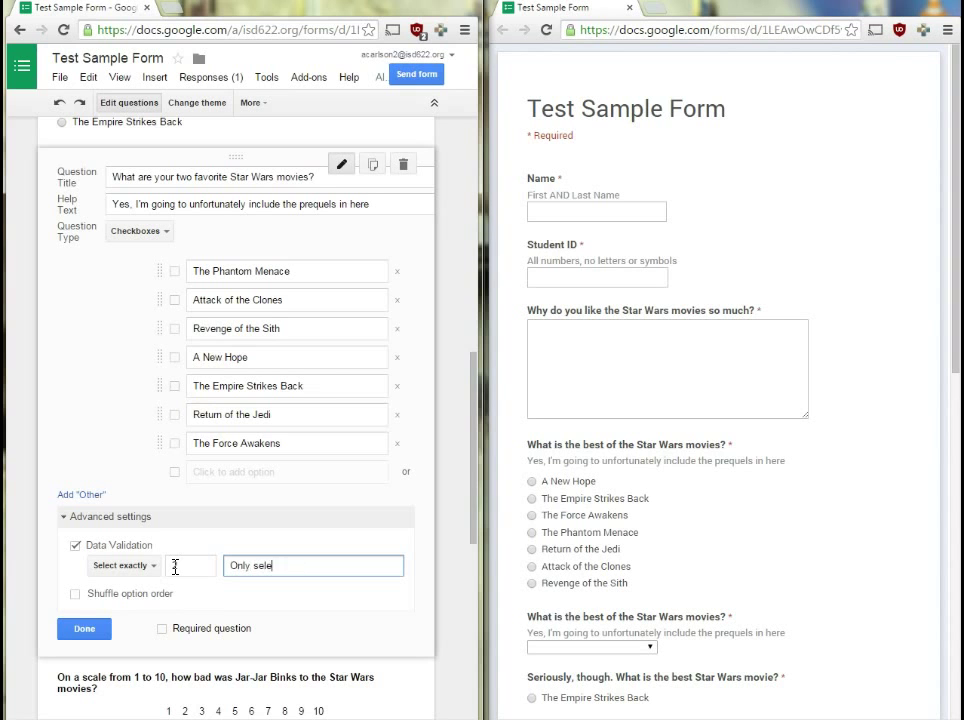
left_click(191, 630)
left_click(84, 628)
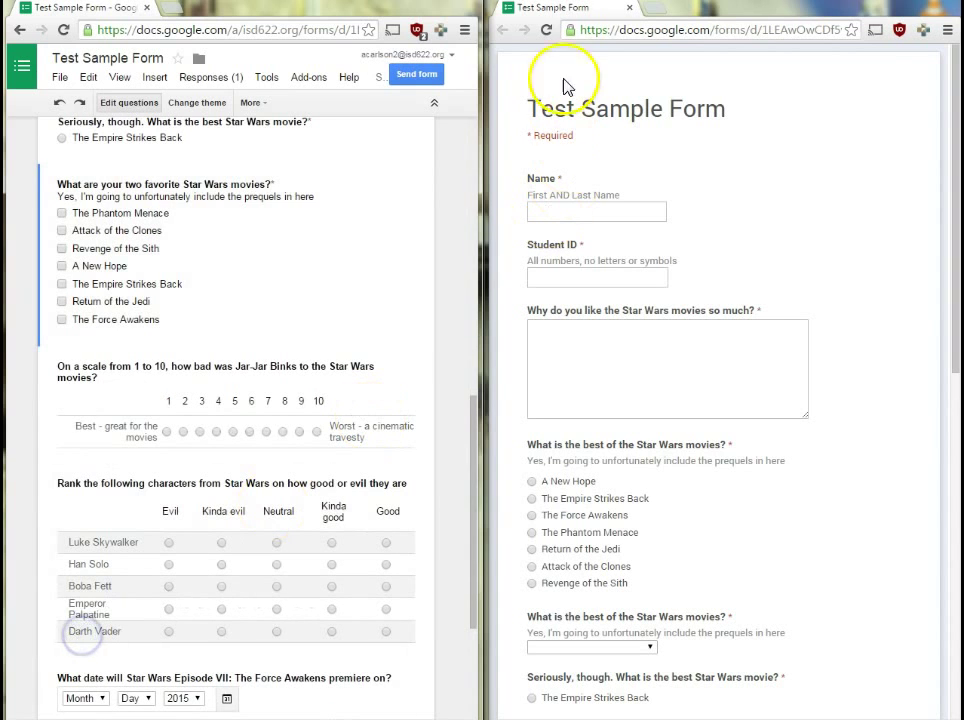
- Reload the live form and test the exactly-two rule by selecting different movies in the two-favorites question
left_click(552, 31)
scroll(744, 318, "down", 4)
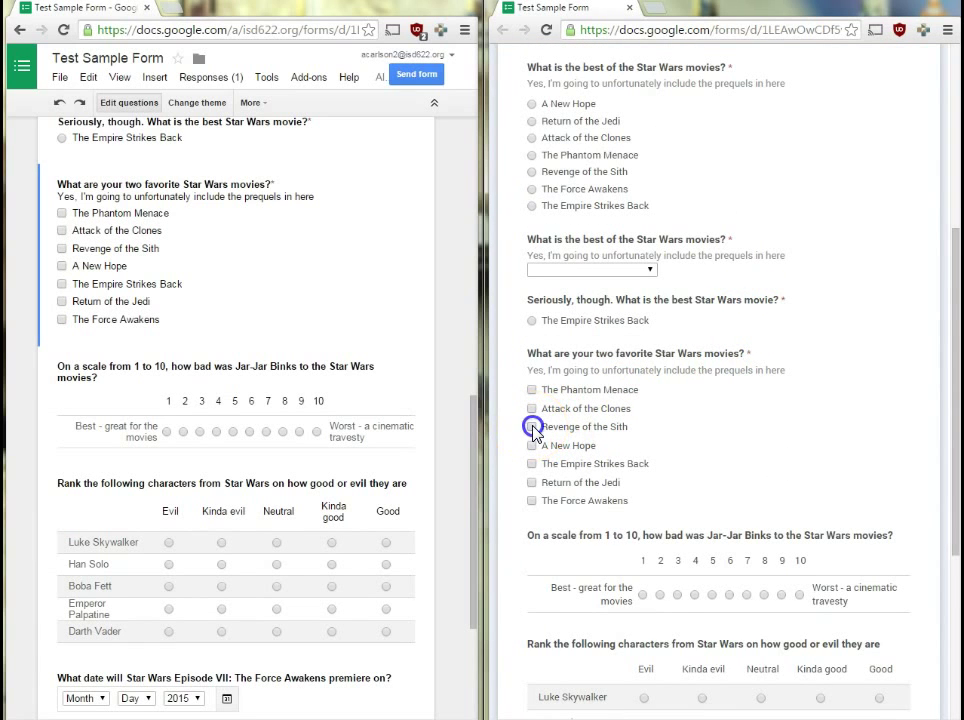
left_click(532, 485)
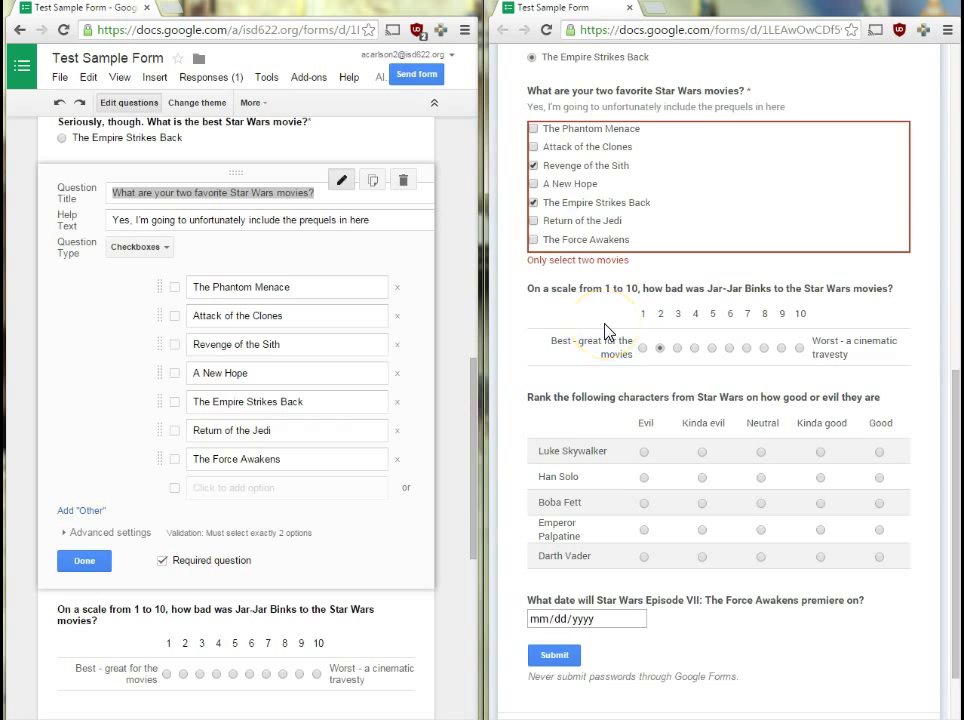
scroll(605, 332, "up", 2)
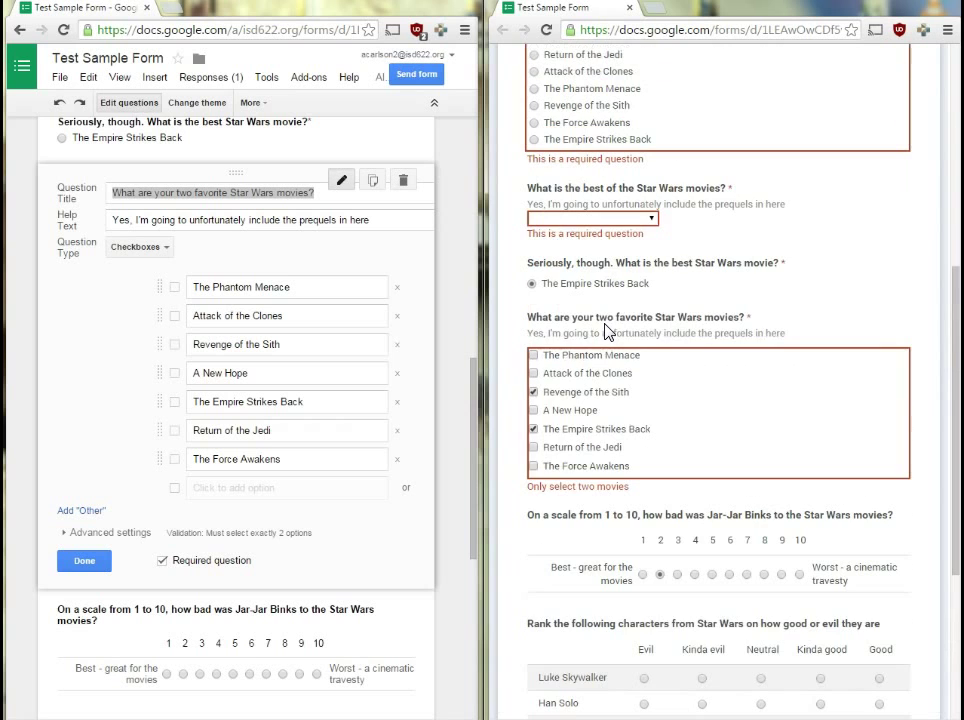
- Close the two-favorites question in the editor, then inspect the Jar-Jar Binks scale question's settings and close it unchanged
left_click(101, 563)
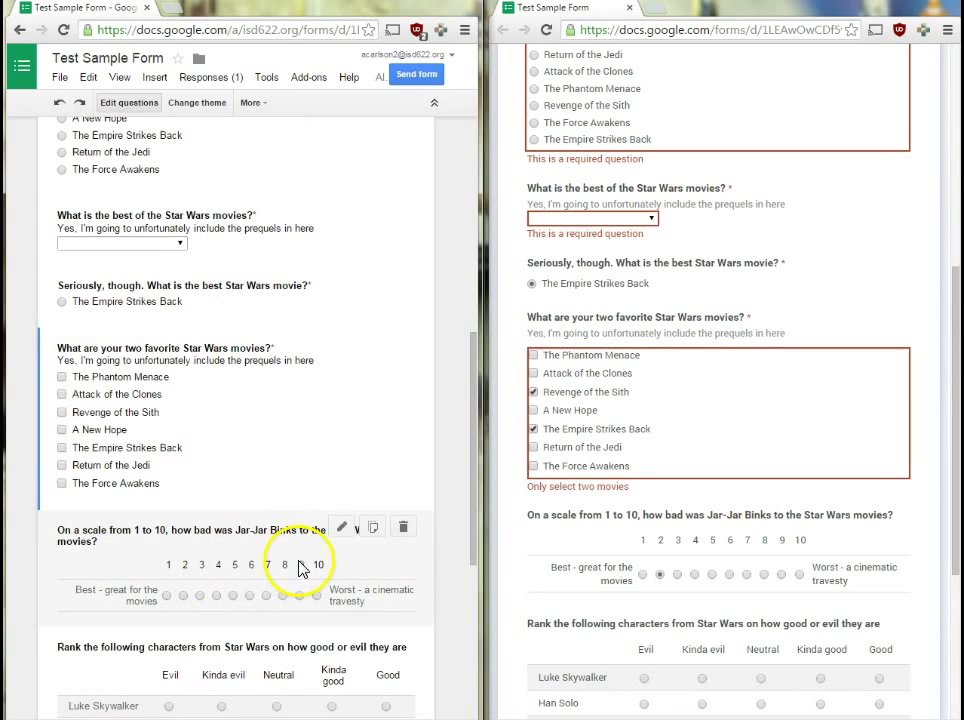
left_click(342, 527)
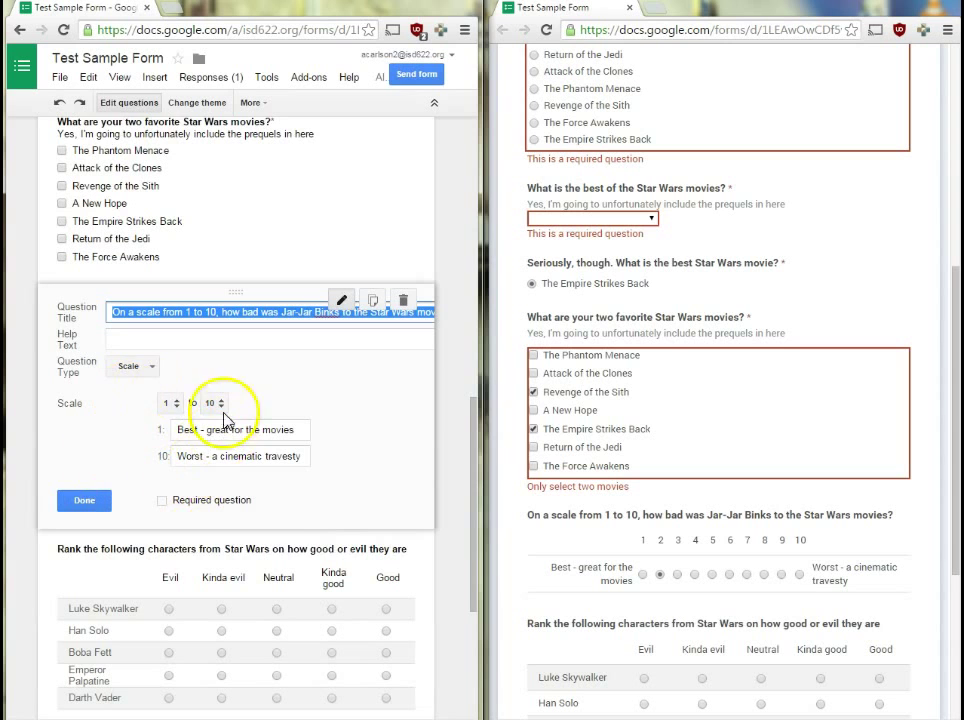
left_click(84, 501)
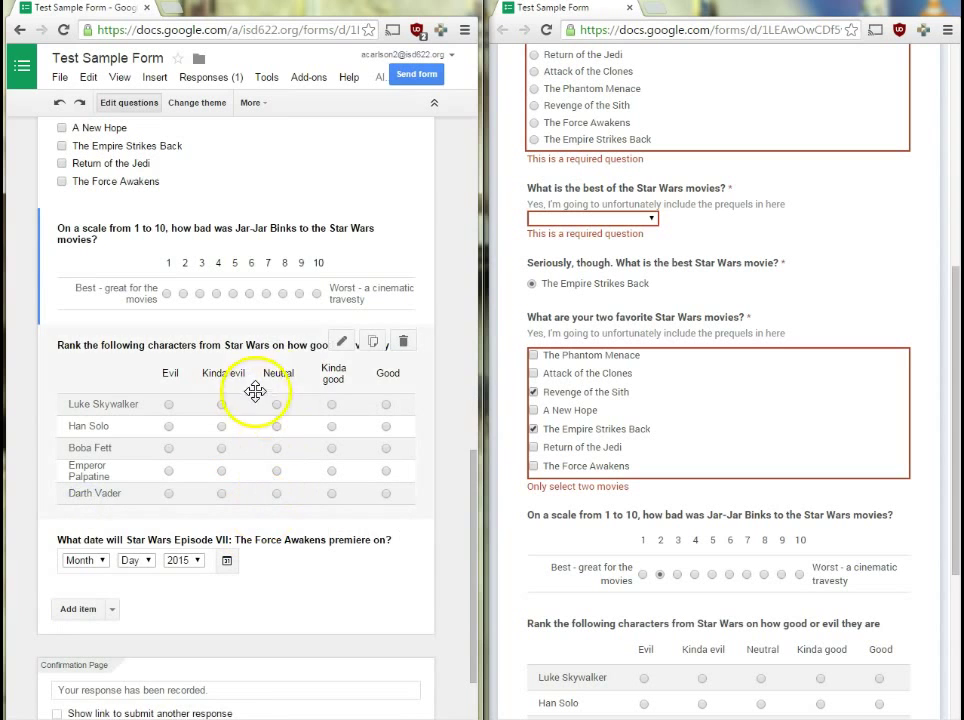
- Limit the Star Wars character-ranking grid question to one response per column with the error text "Only one per column", then save it
left_click(342, 342)
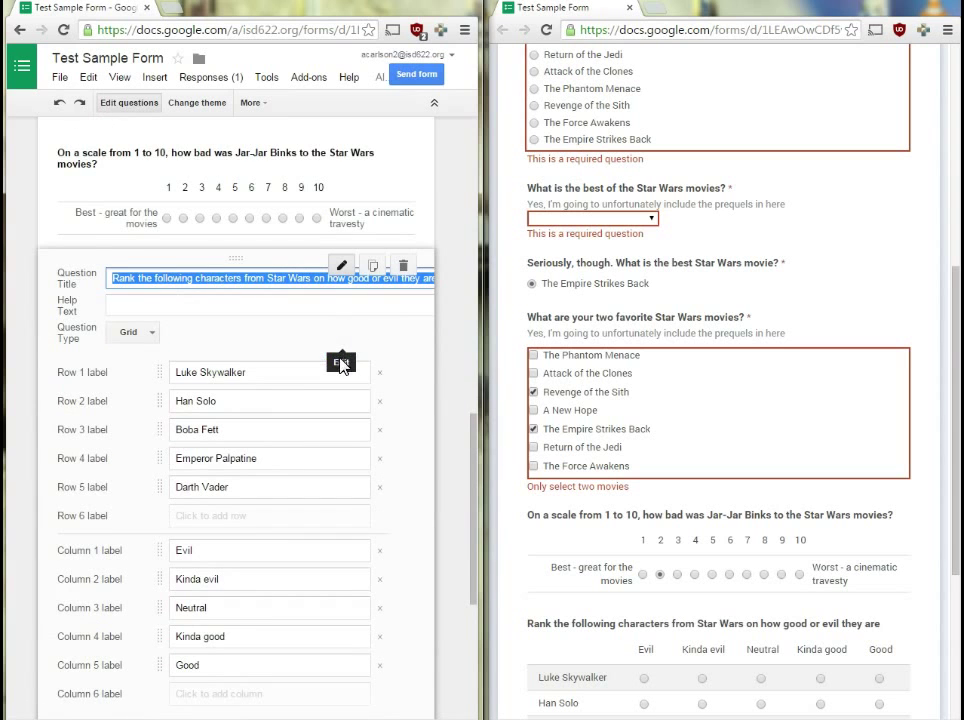
scroll(426, 463, "down", 2)
left_click(86, 500)
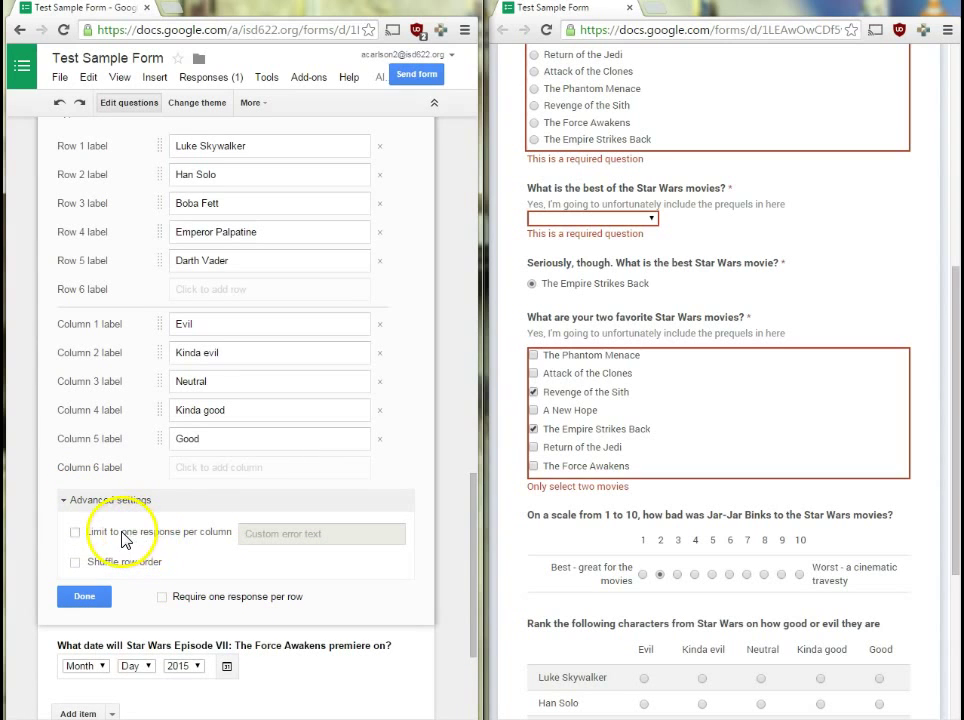
left_click(122, 537)
left_click(262, 540)
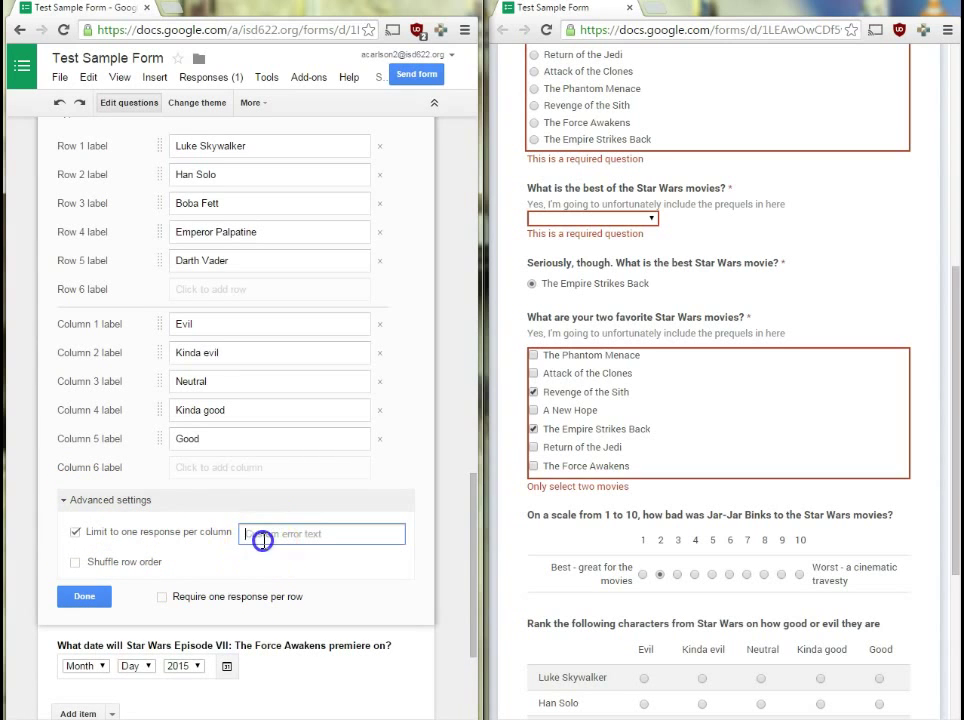
left_click(84, 596)
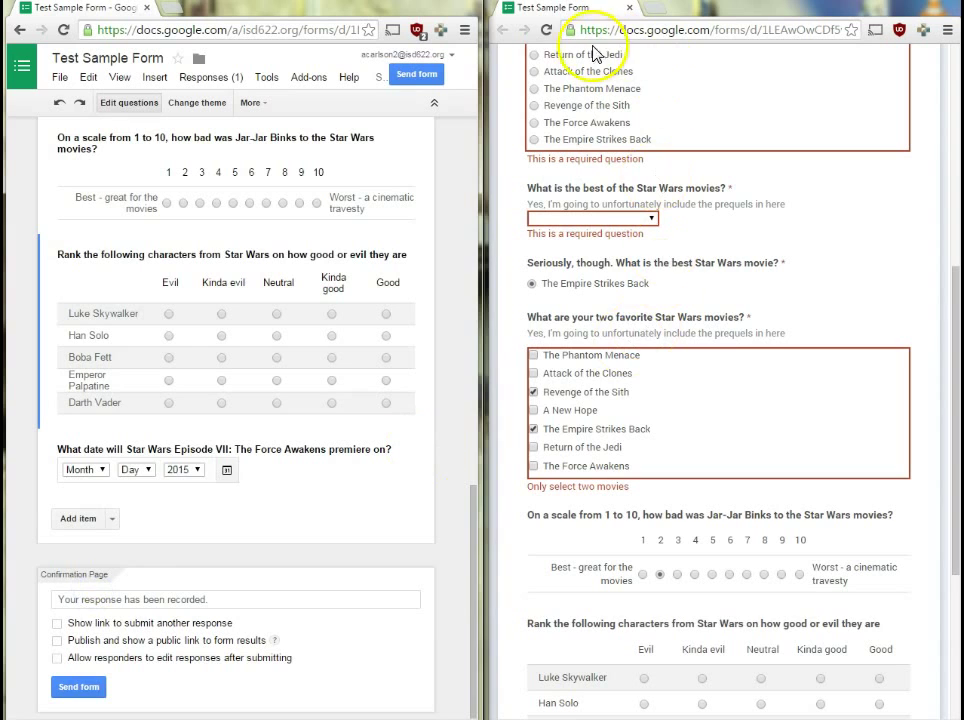
- Reload the live form and test the ranking grid, first with several characters marked Evil, then with each character in a different column
left_click(546, 30)
scroll(742, 313, "down", 3)
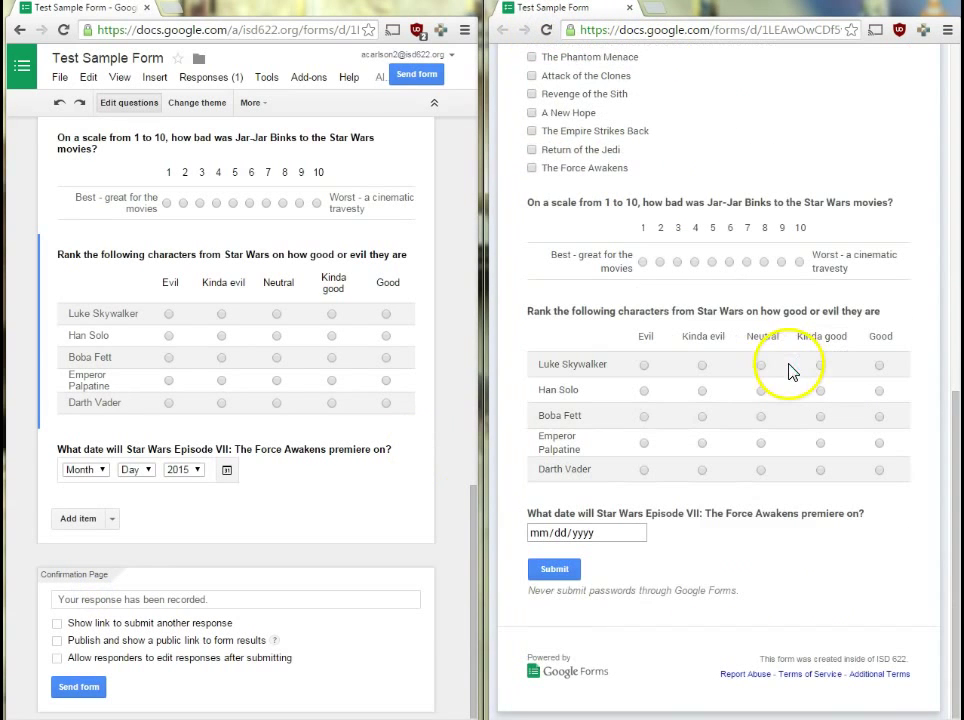
left_click(644, 391)
left_click(646, 419)
left_click(644, 476)
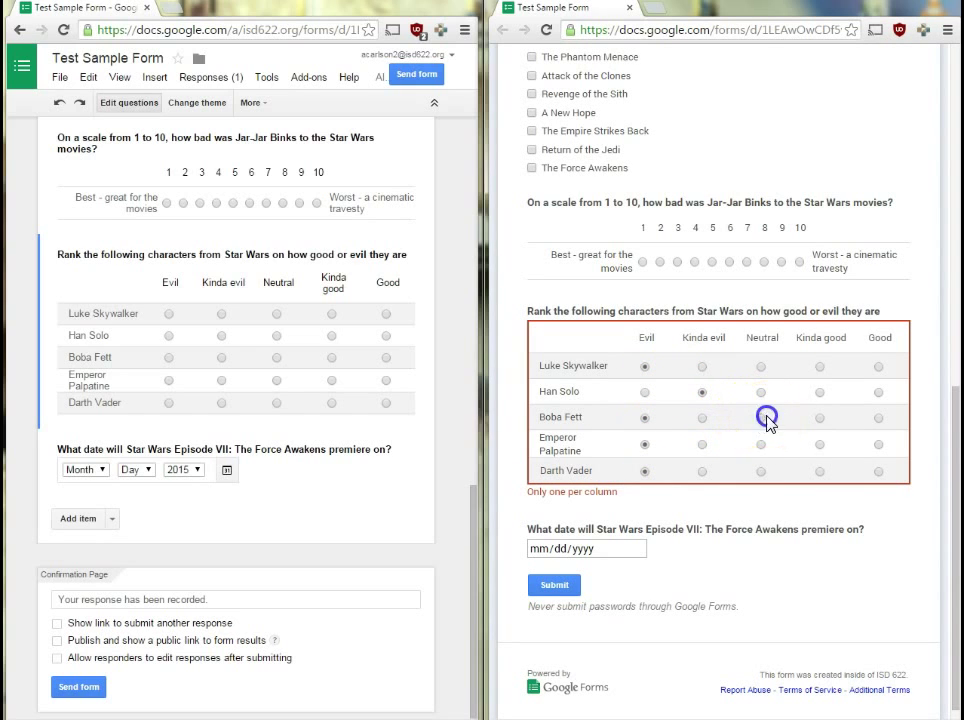
left_click(820, 444)
left_click(878, 471)
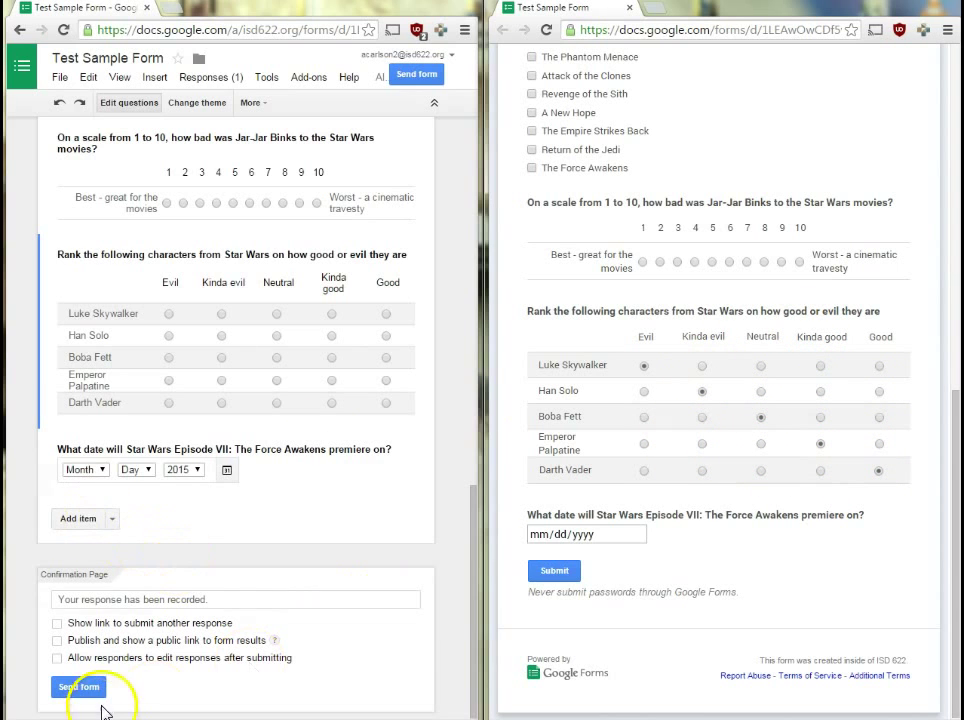
- Inspect the Episode VII premiere date question's settings, close it unchanged, and review the form's questions from beginning to end
mouse_move(166, 486)
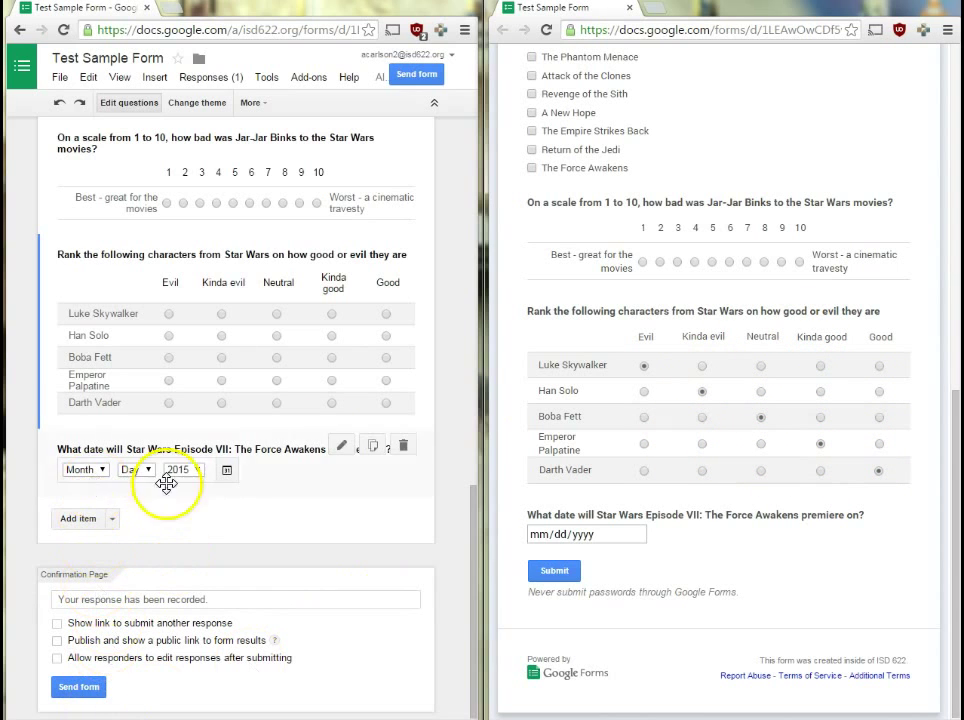
left_click(341, 450)
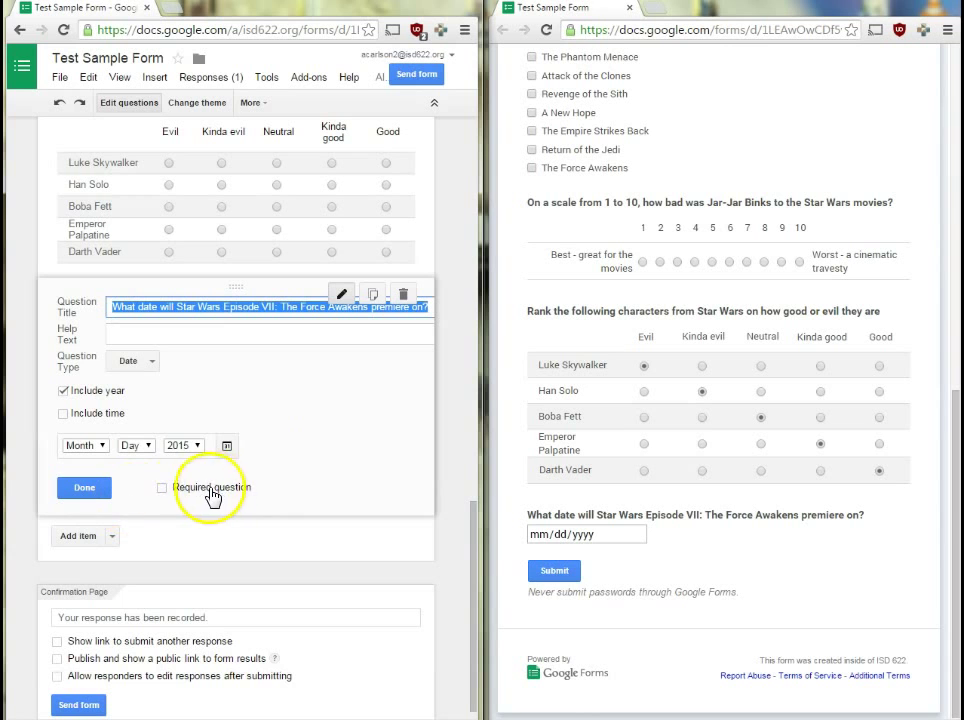
left_click(86, 488)
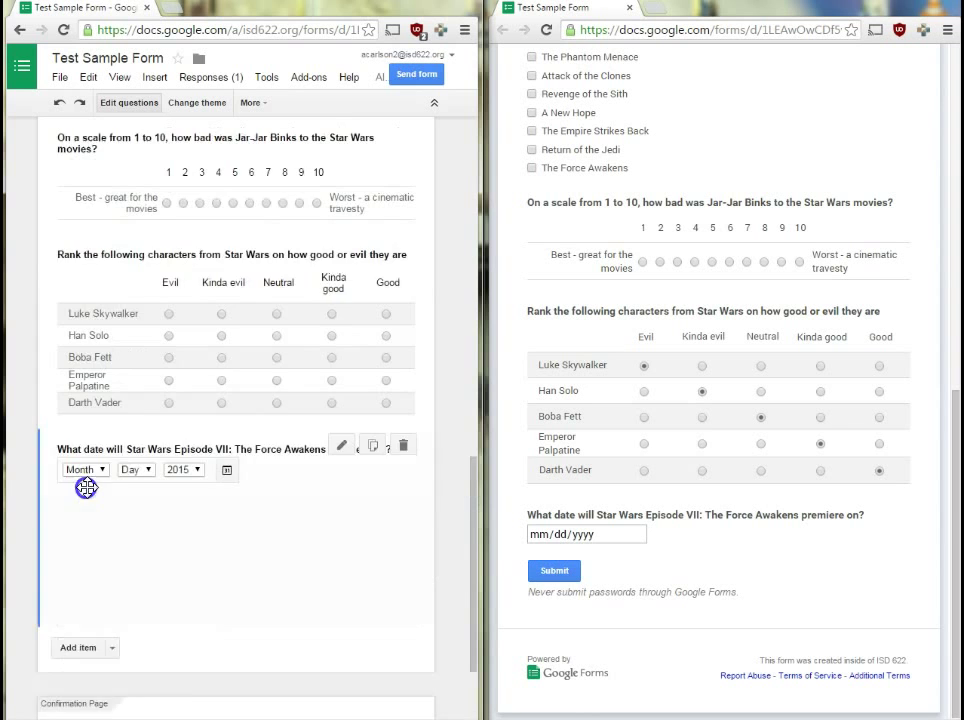
scroll(118, 490, "up", 10)
scroll(118, 484, "down", 2)
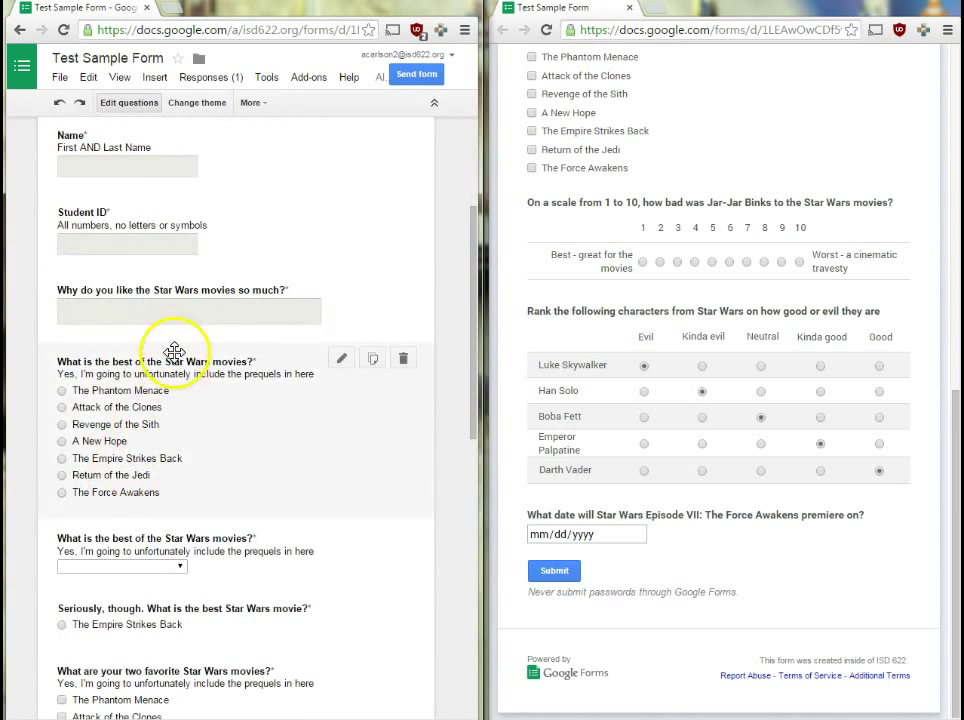
scroll(174, 350, "up", 2)
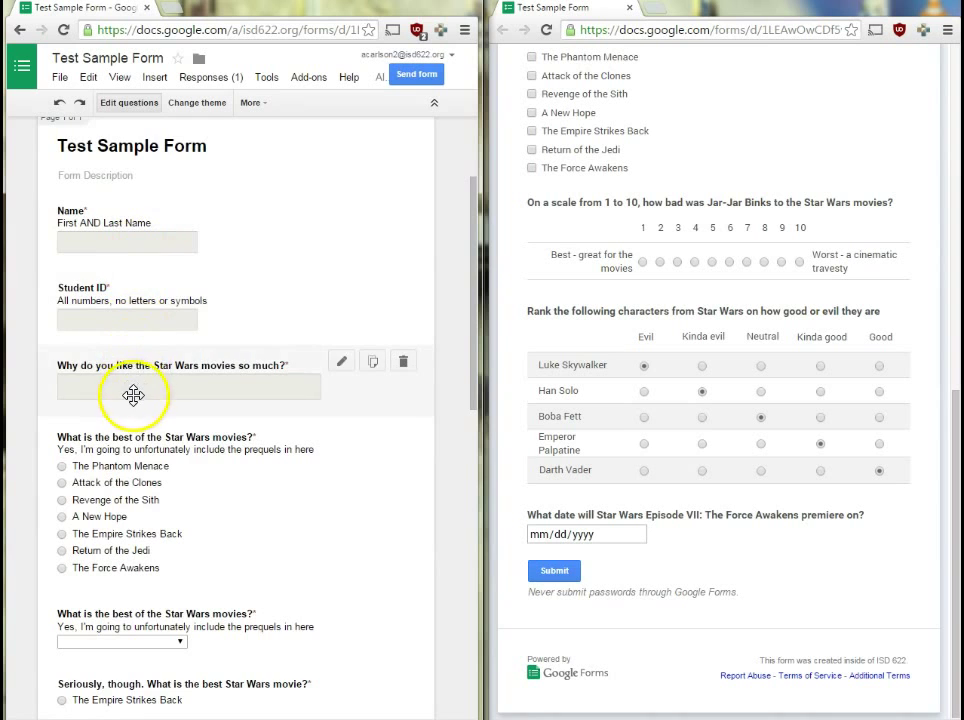
scroll(136, 394, "down", 3)
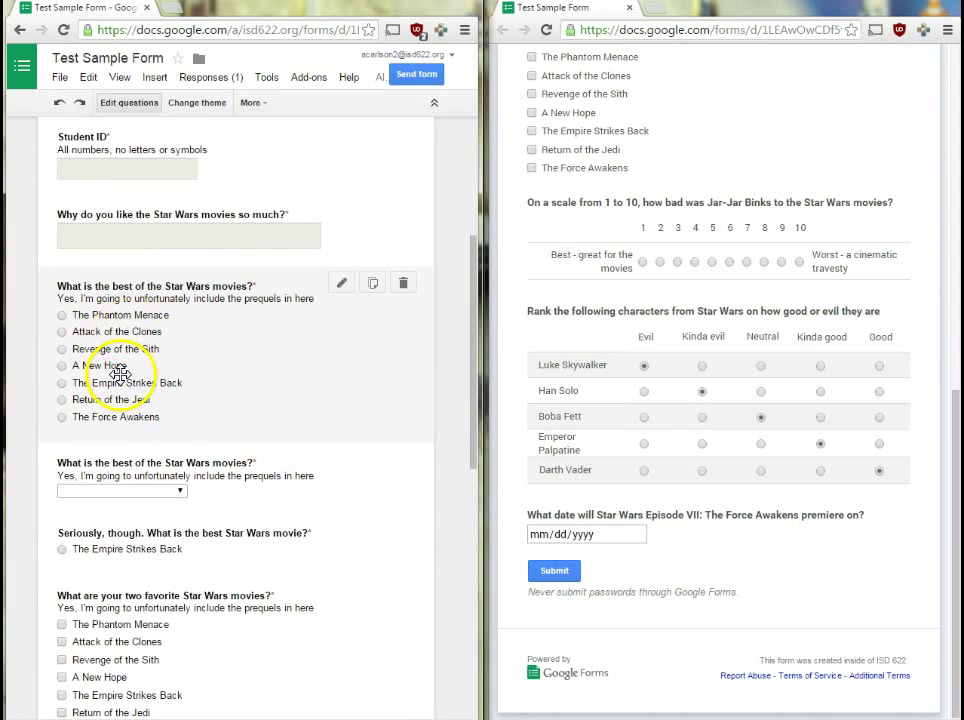
scroll(152, 498, "down", 3)
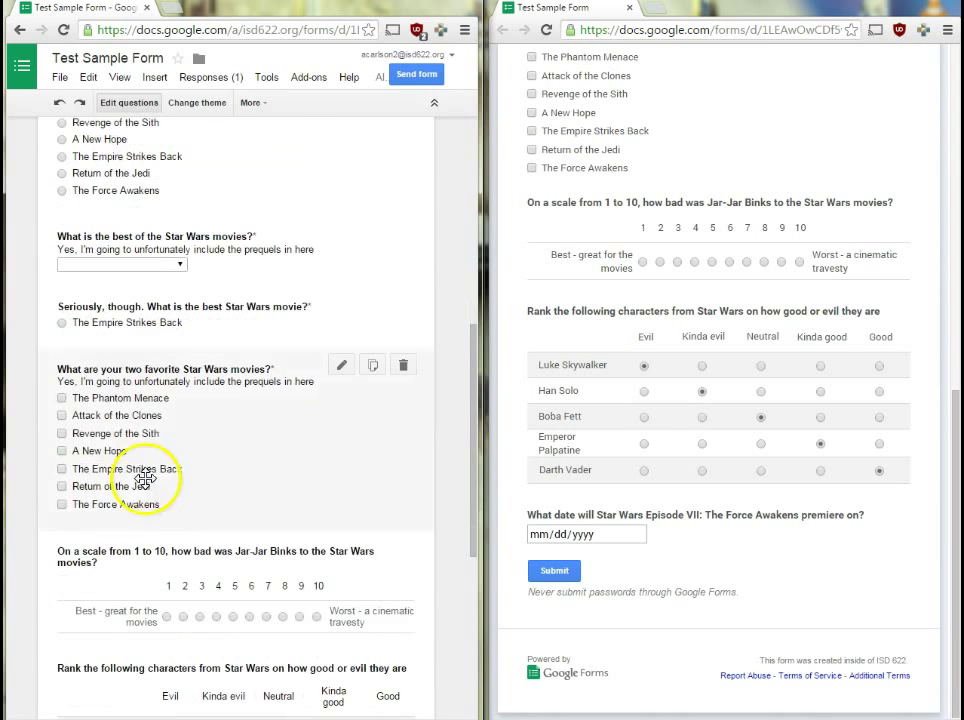
scroll(250, 555, "down", 3)
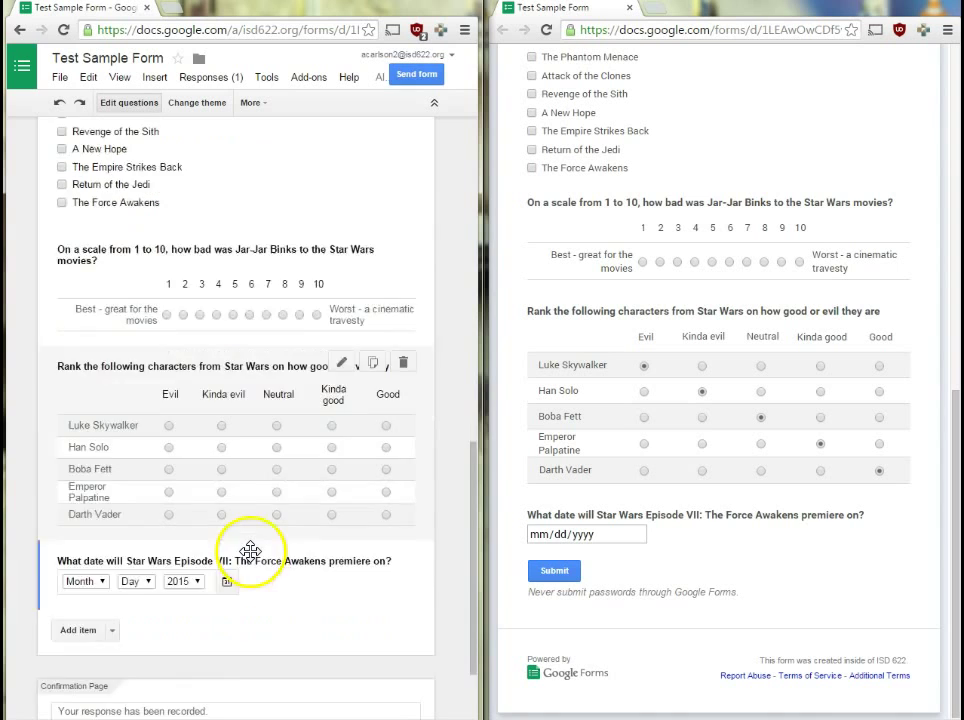